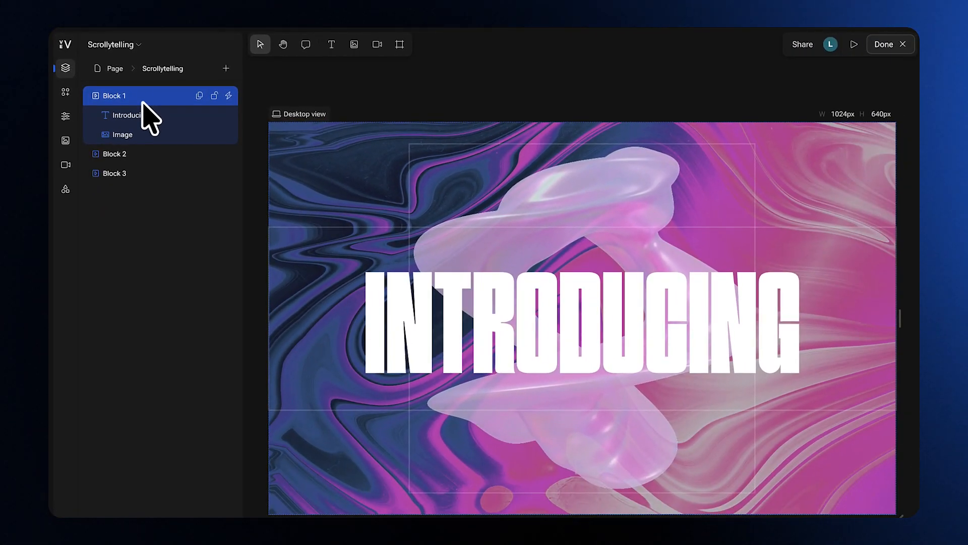
# Step: View Block 2 and Block 3 of the Scrollytelling section, and finish block editing
pyautogui.click(133, 151)
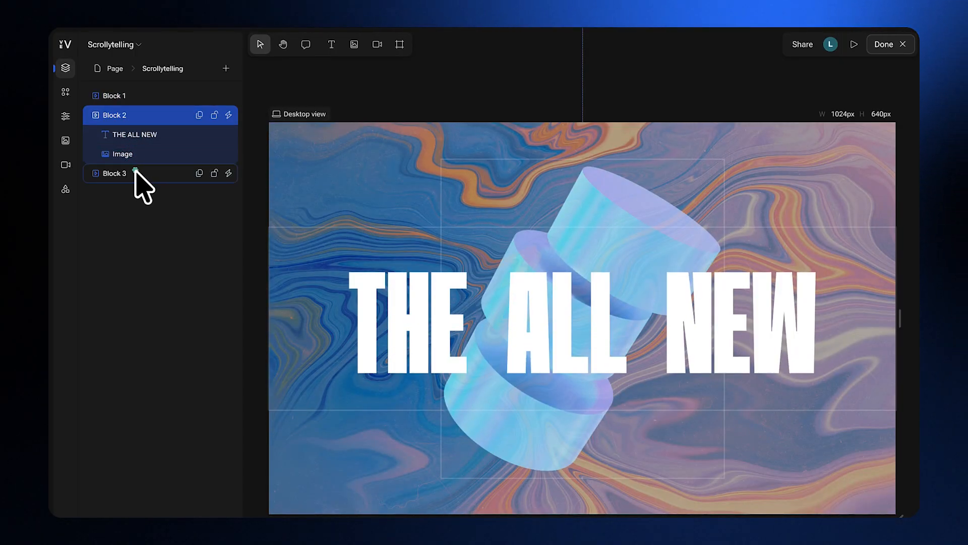
pyautogui.click(137, 173)
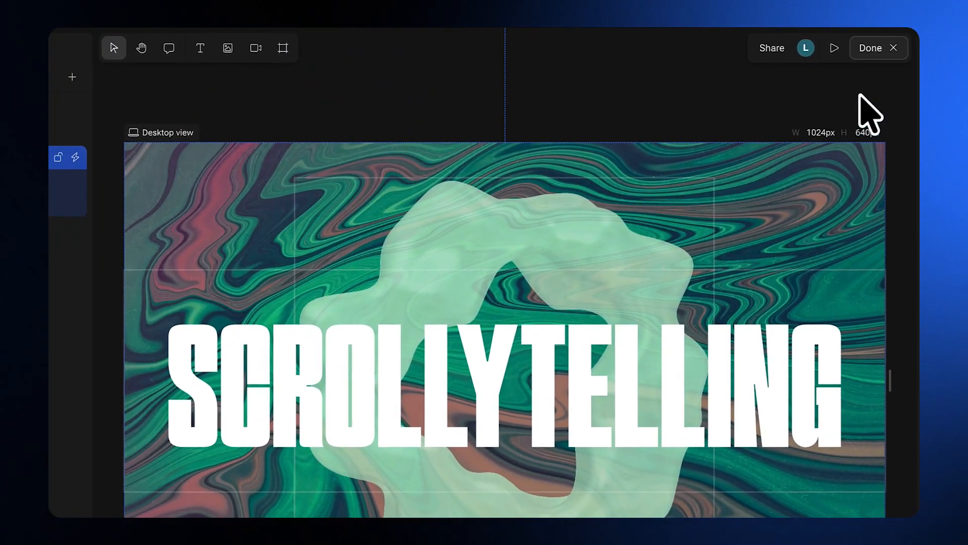
pyautogui.click(863, 51)
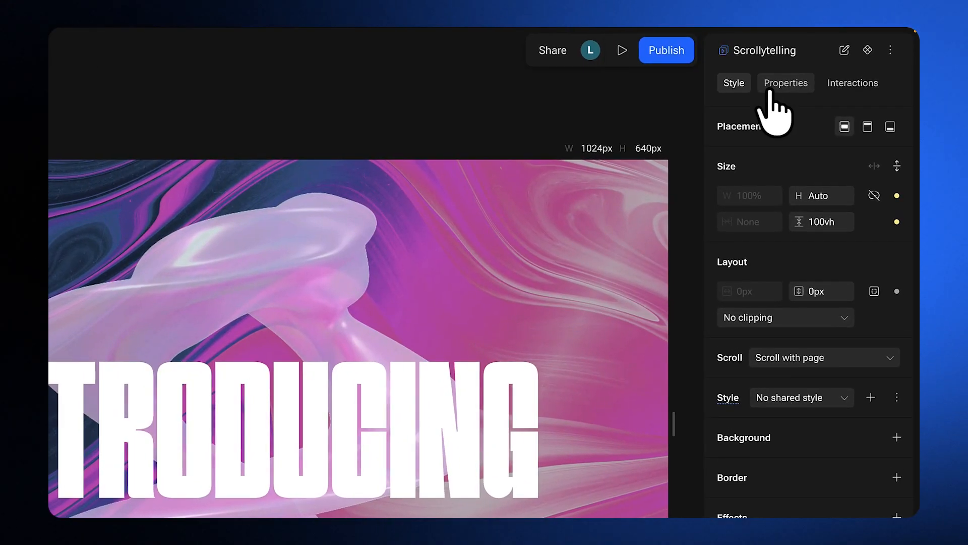
# Step: Set the Scrollytelling section's transition to Horizontal scroll and preview it through all the blocks
pyautogui.click(771, 92)
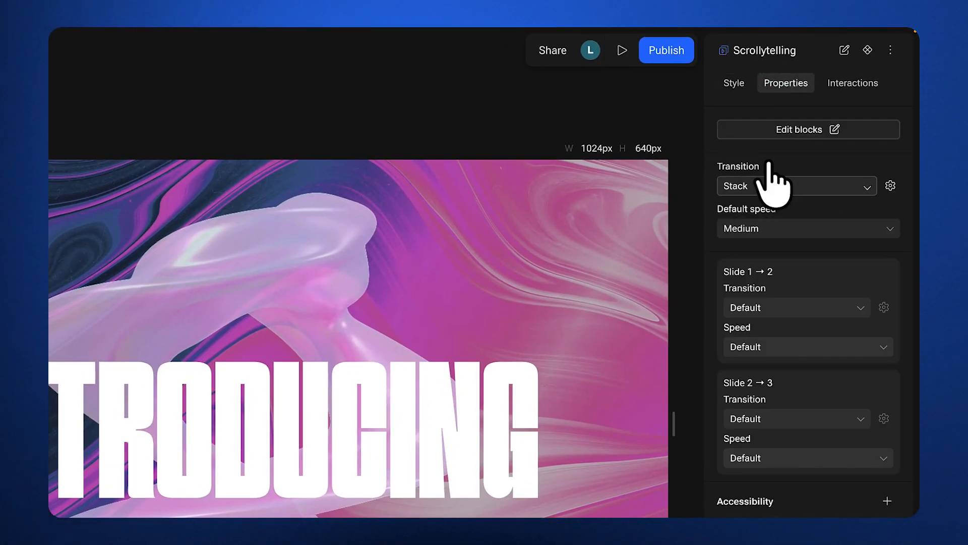
pyautogui.click(821, 189)
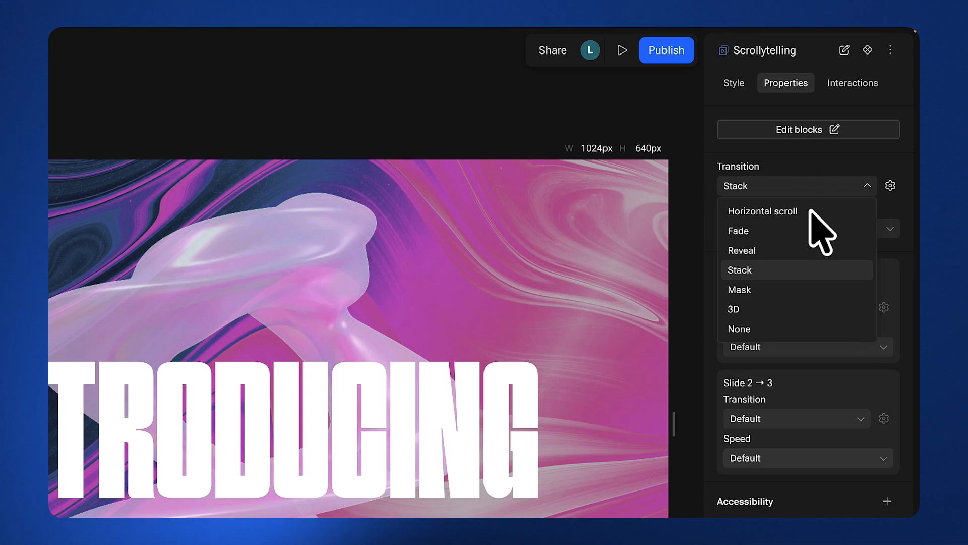
pyautogui.click(811, 208)
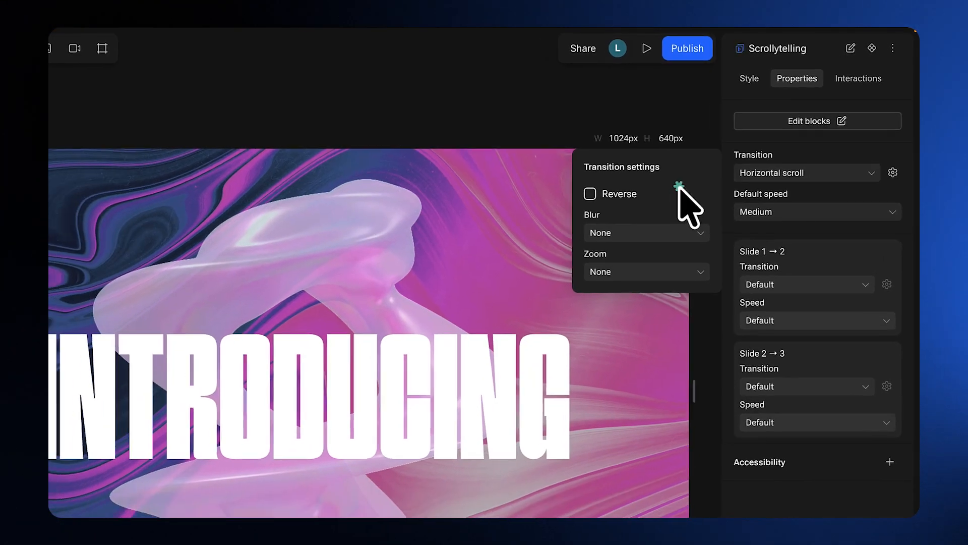
pyautogui.press('Escape')
pyautogui.scroll(-5, 575, 278)
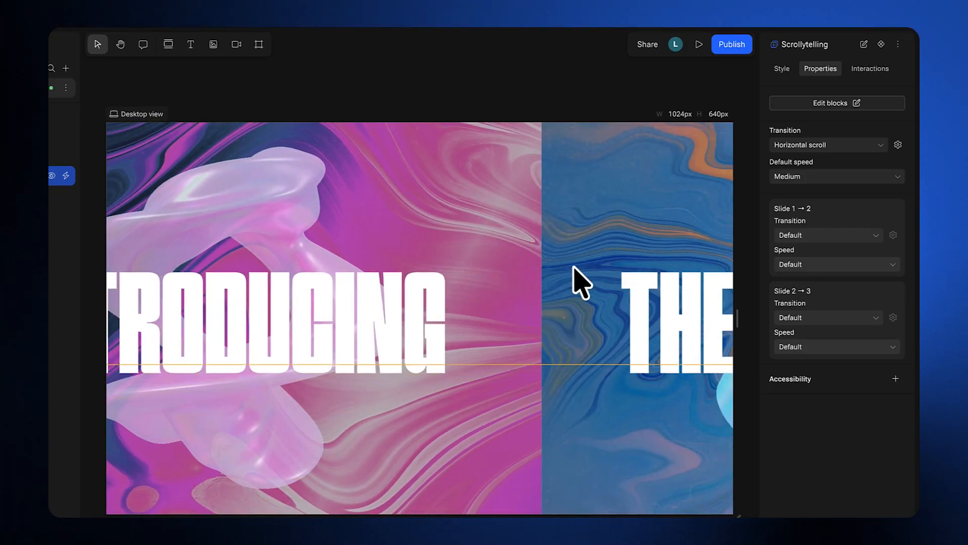
pyautogui.scroll(-5, 575, 278)
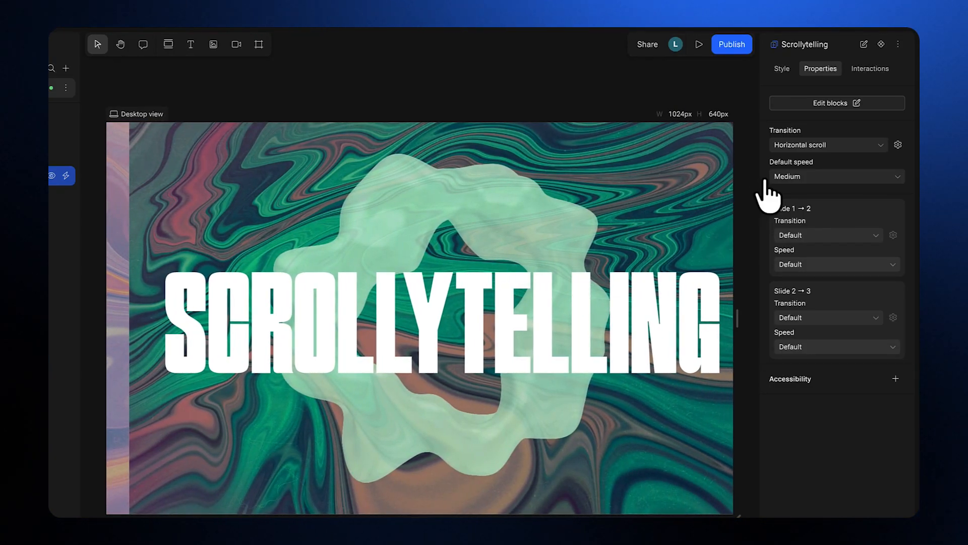
# Step: Set the Scrollytelling section's transition to Fade and preview it back to the first block
pyautogui.click(811, 145)
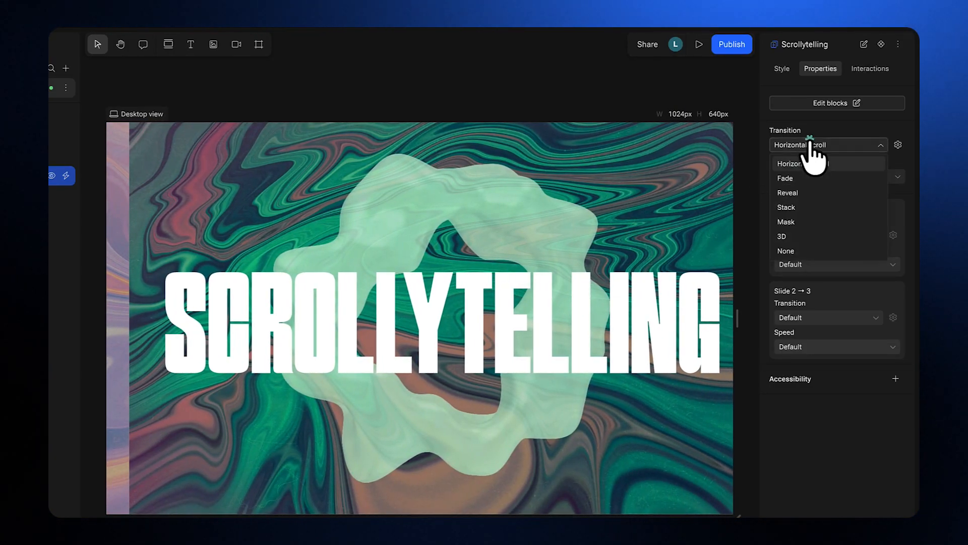
pyautogui.click(801, 181)
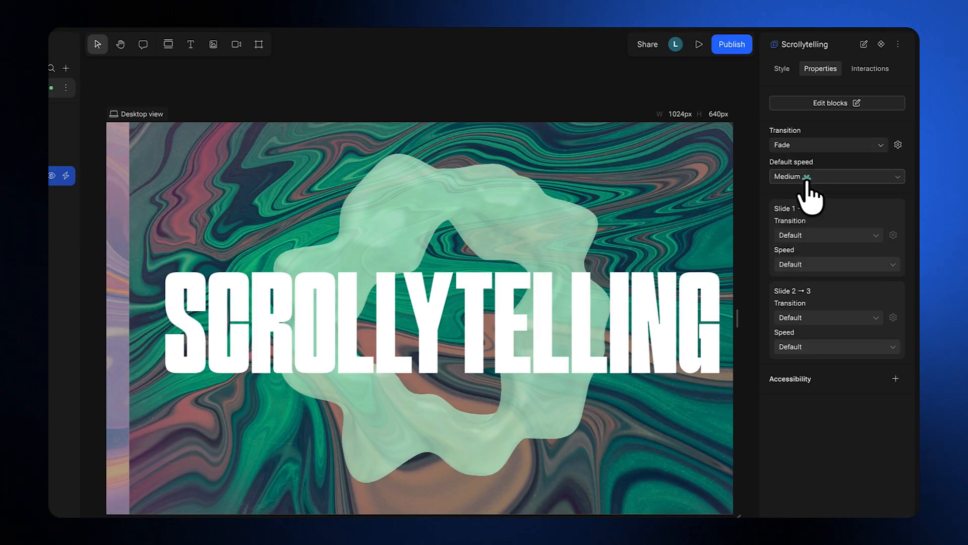
pyautogui.scroll(5, 467, 294)
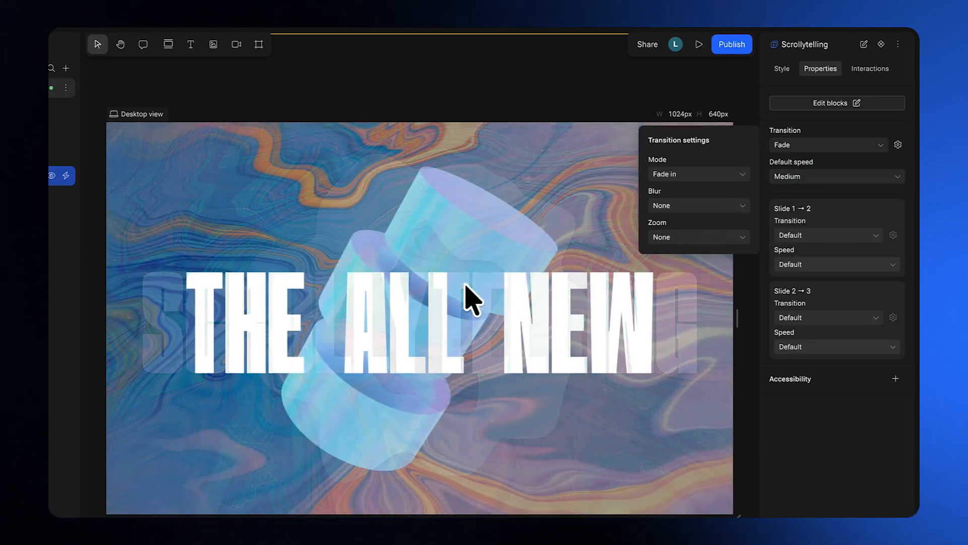
pyautogui.scroll(5, 472, 298)
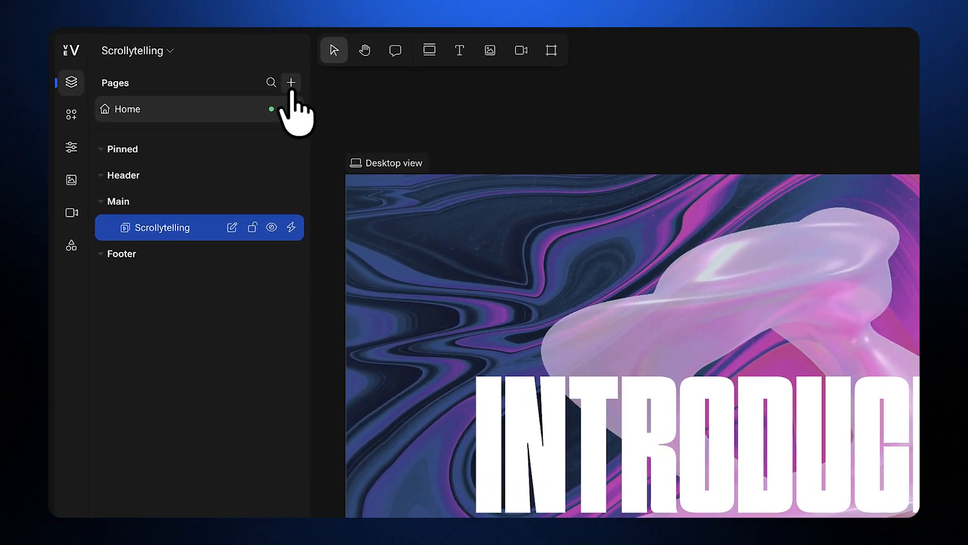
# Step: Create a new page titled Page 2 with the path page-2
pyautogui.click(291, 91)
pyautogui.click(329, 112)
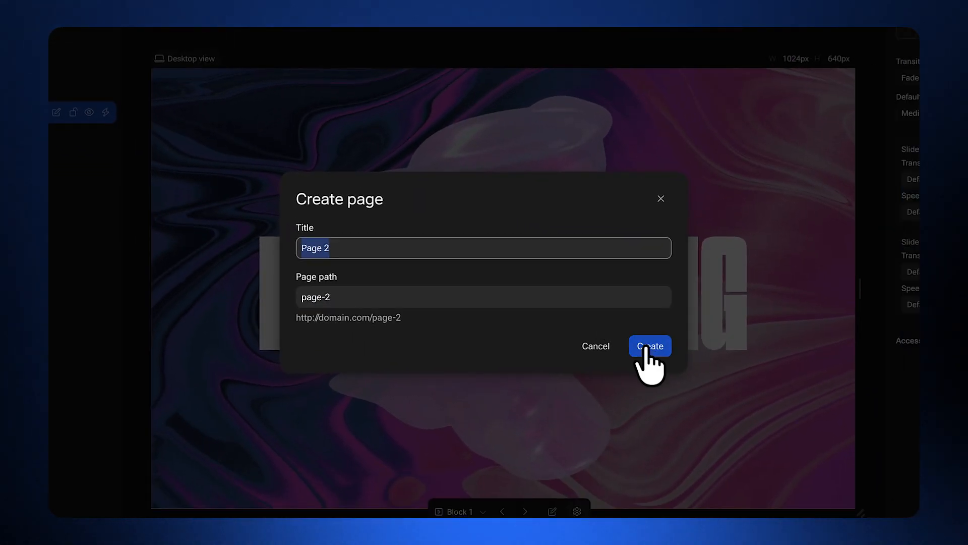
pyautogui.click(879, 471)
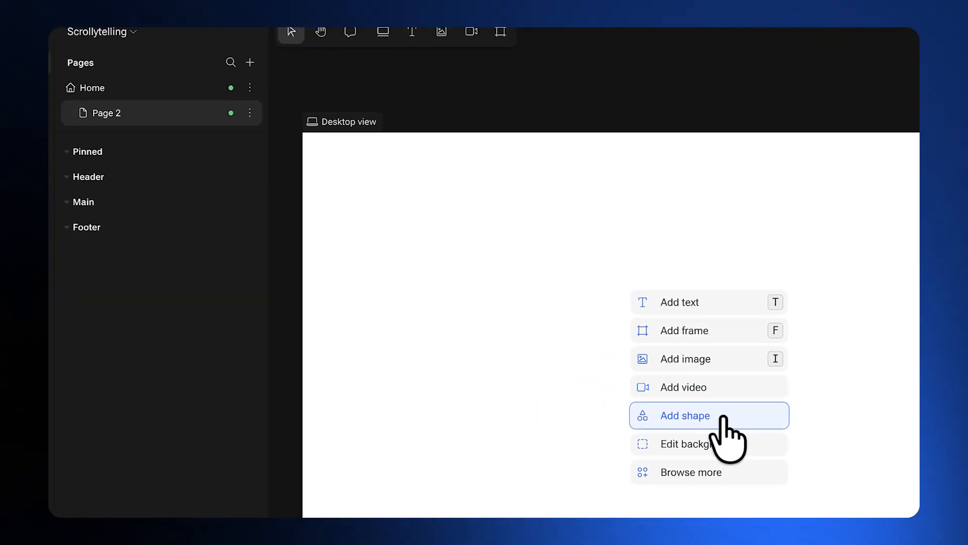
# Step: Search the element library for "scroll" and add the new Scrollytelling element to Page 2 as a full-width section
pyautogui.click(42, 93)
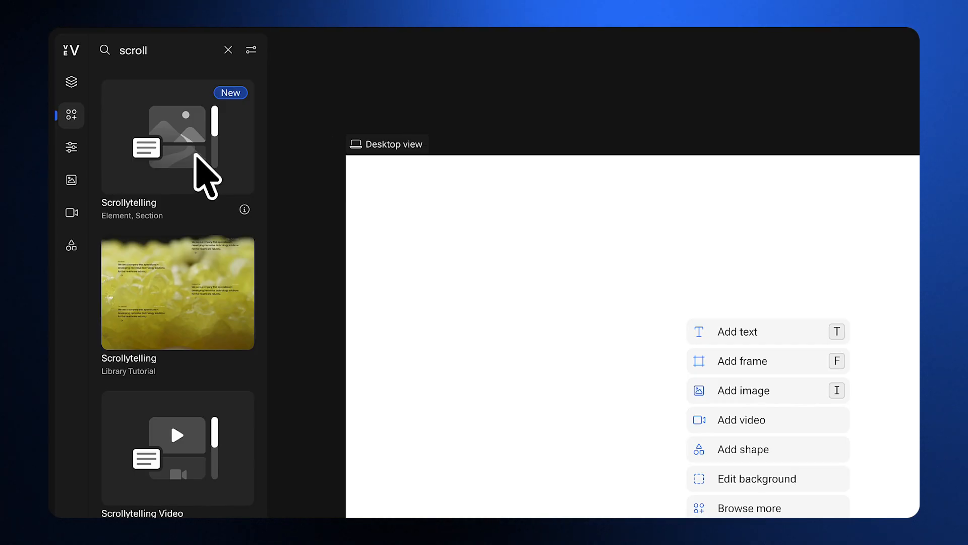
pyautogui.moveTo(201, 170); pyautogui.dragTo(727, 396)
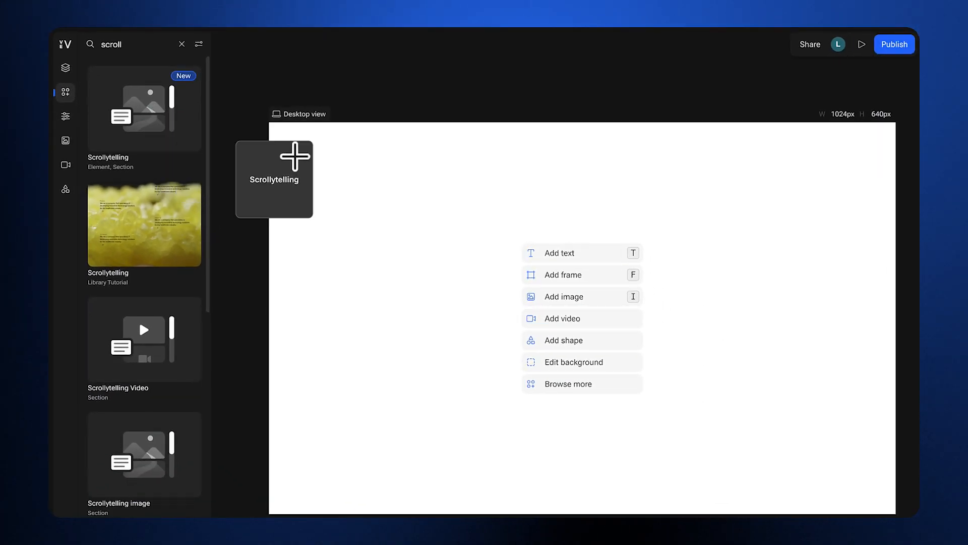
pyautogui.moveTo(660, 360); pyautogui.dragTo(647, 356)
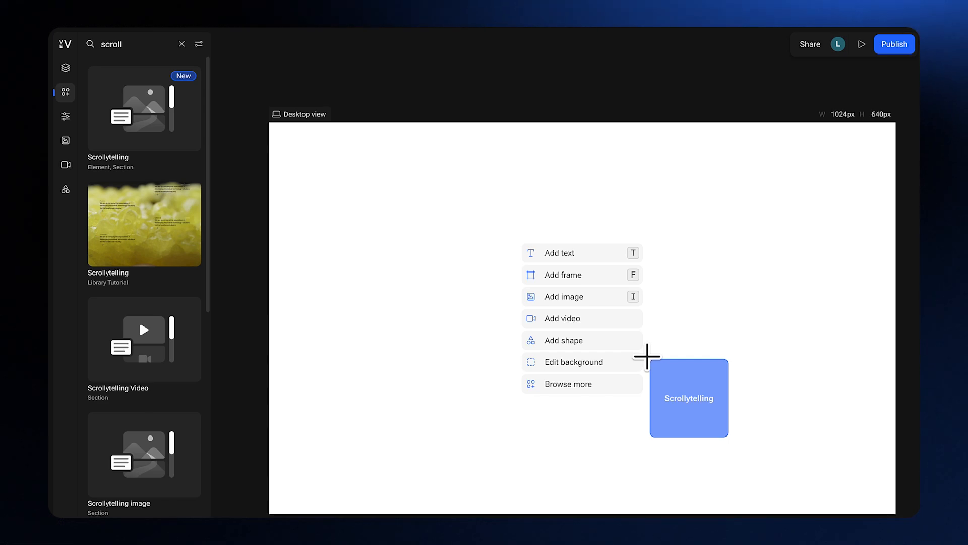
pyautogui.moveTo(647, 356); pyautogui.dragTo(546, 126)
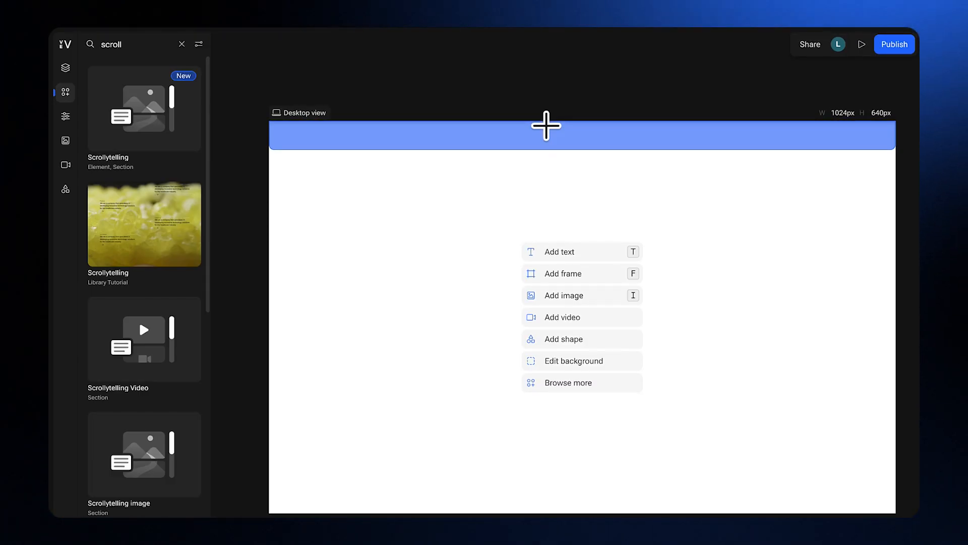
pyautogui.moveTo(546, 126); pyautogui.dragTo(547, 127)
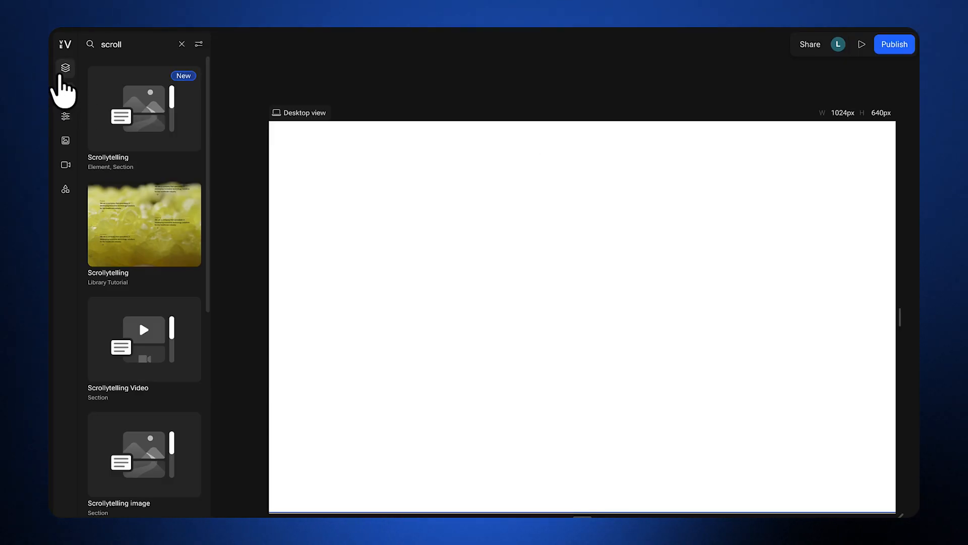
# Step: Open the Scrollytelling section's blocks for editing and set Block 1's background to the blue-and-pink marbled project image
pyautogui.click(65, 69)
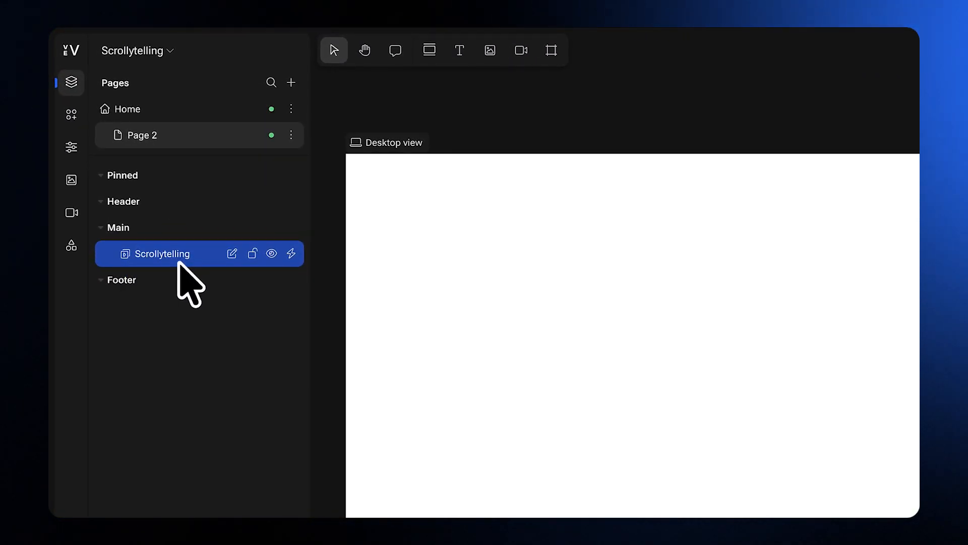
pyautogui.click(232, 253)
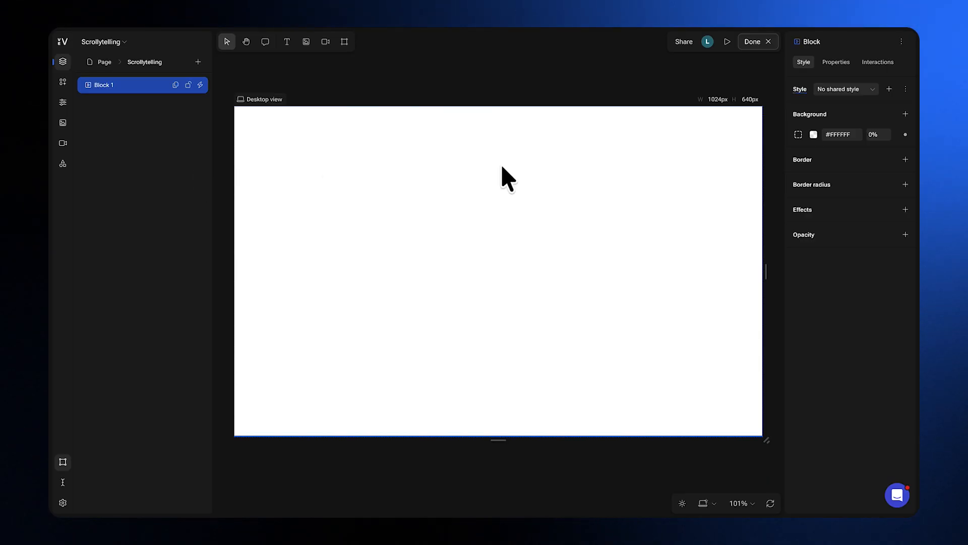
pyautogui.click(800, 134)
pyautogui.click(696, 157)
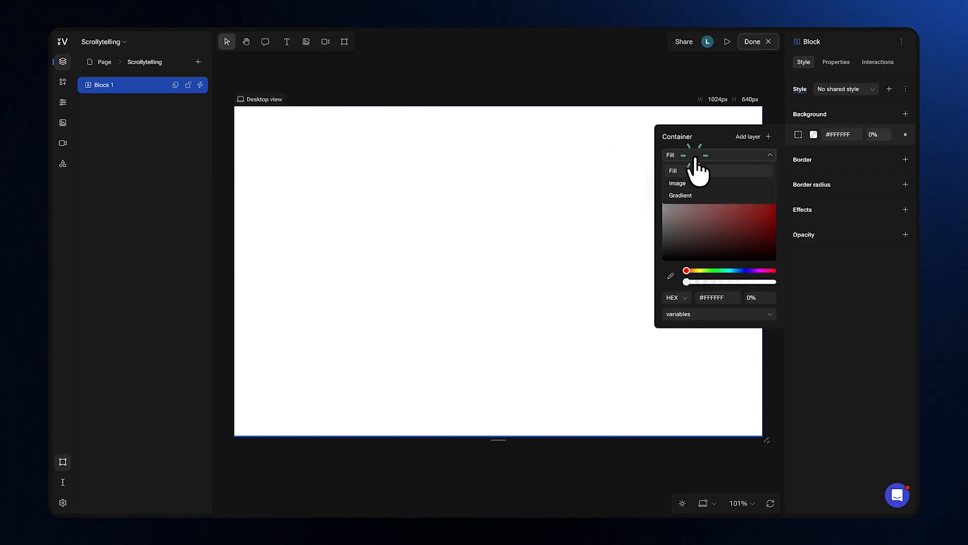
pyautogui.click(692, 182)
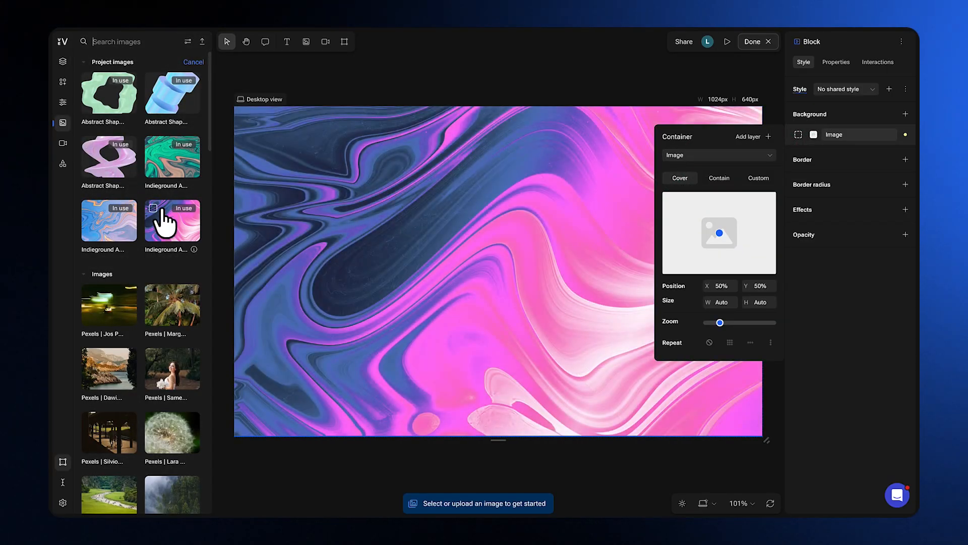
pyautogui.click(168, 232)
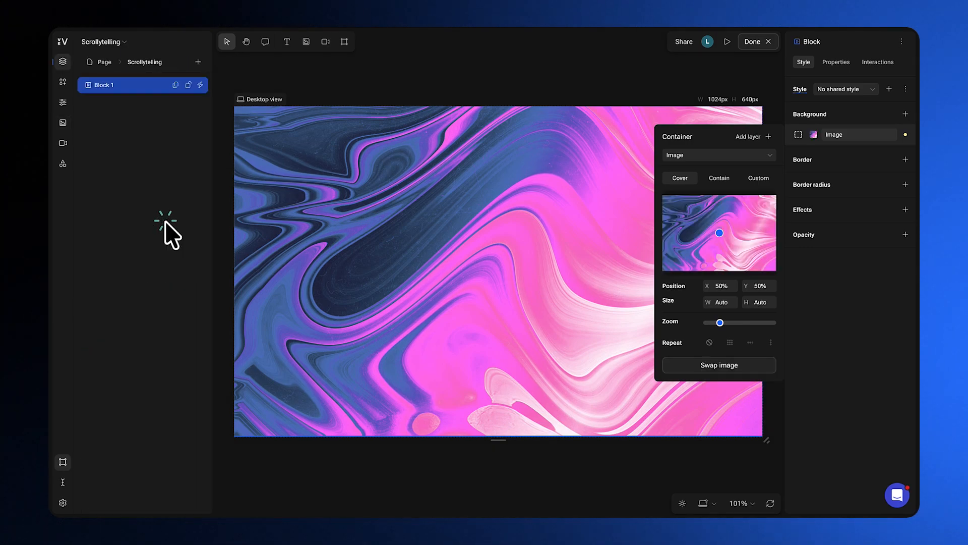
pyautogui.click(408, 218)
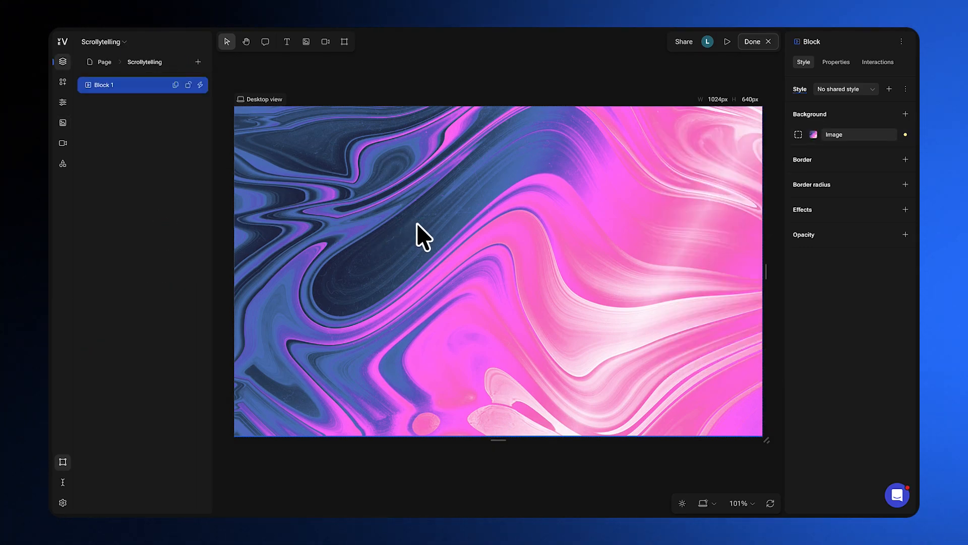
# Step: Place the pink abstract shape project image over the middle of Block 1, about 52% wide and 446 px high
pyautogui.click(306, 42)
pyautogui.moveTo(350, 146); pyautogui.dragTo(627, 376)
pyautogui.click(113, 166)
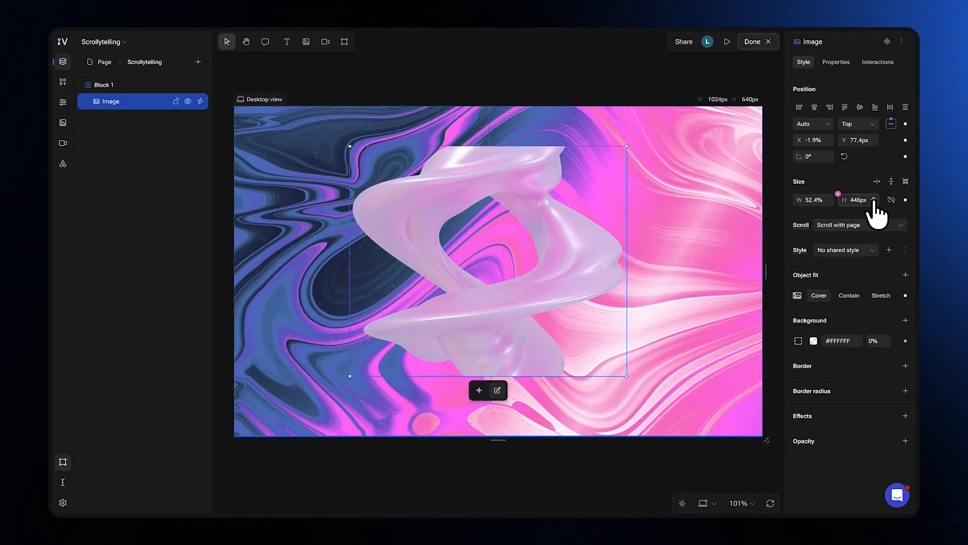
# Step: Set the shape image's height to Auto and its width to 75%, and centre it horizontally and vertically
pyautogui.click(862, 251)
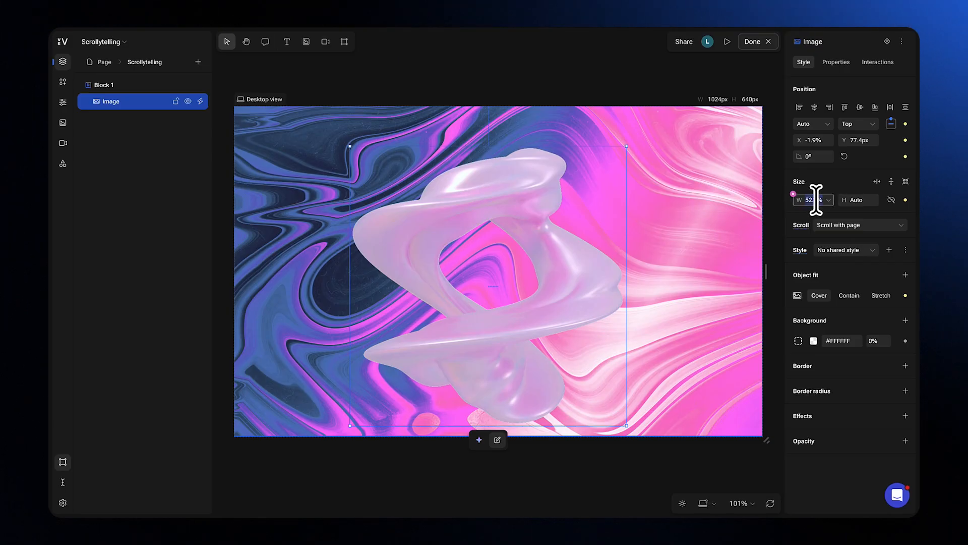
pyautogui.write('75')
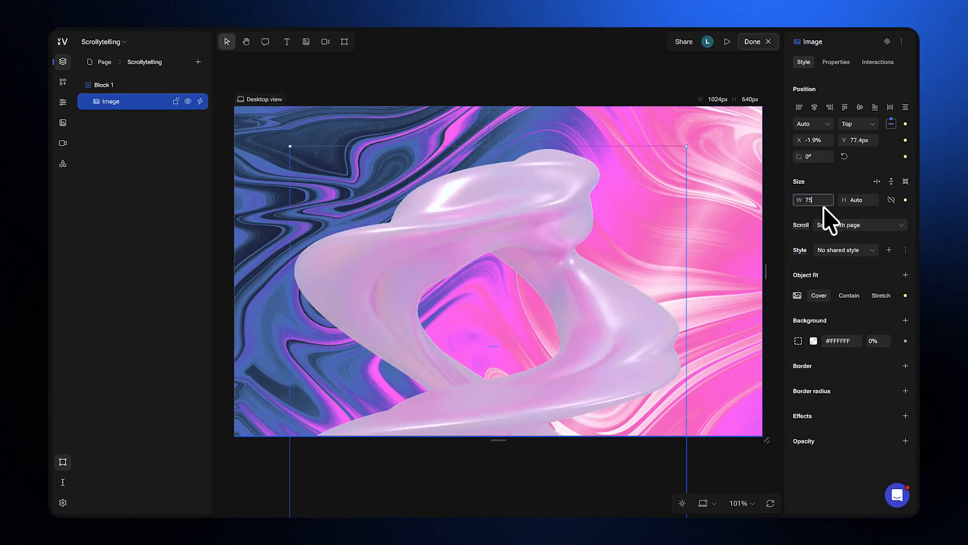
pyautogui.click(814, 108)
pyautogui.click(861, 107)
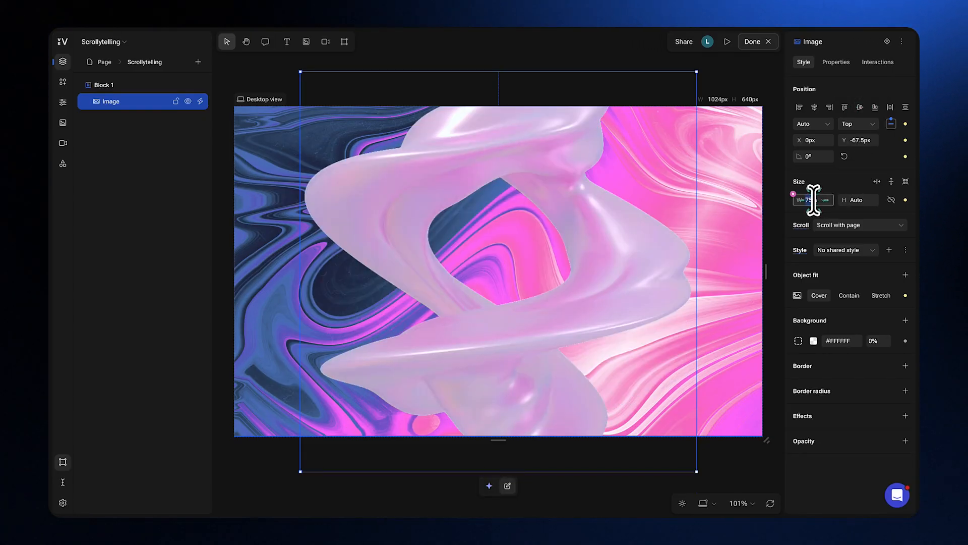
# Step: Set the shape image's width to 45% and centre it vertically in the block with a Y offset of 0 px
pyautogui.write('45')
pyautogui.press('Return')
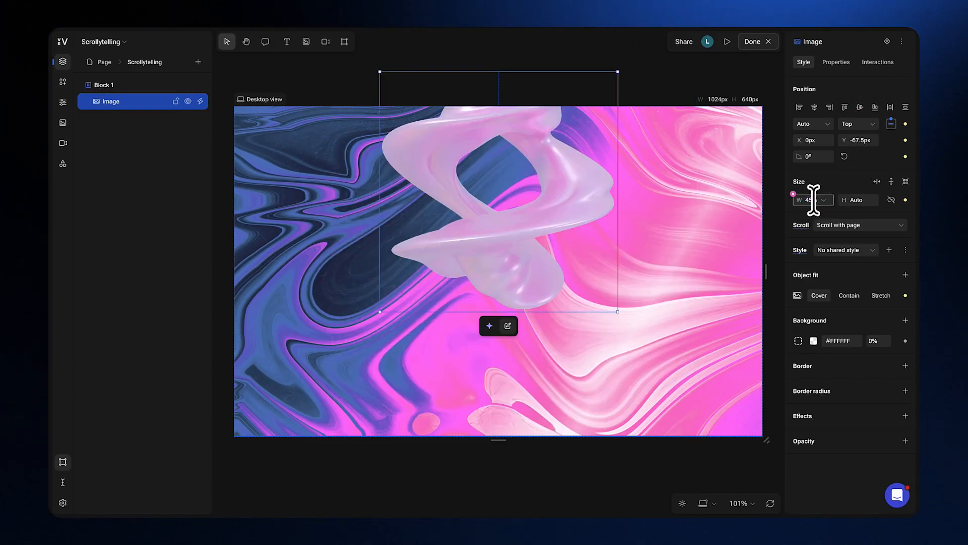
pyautogui.click(859, 107)
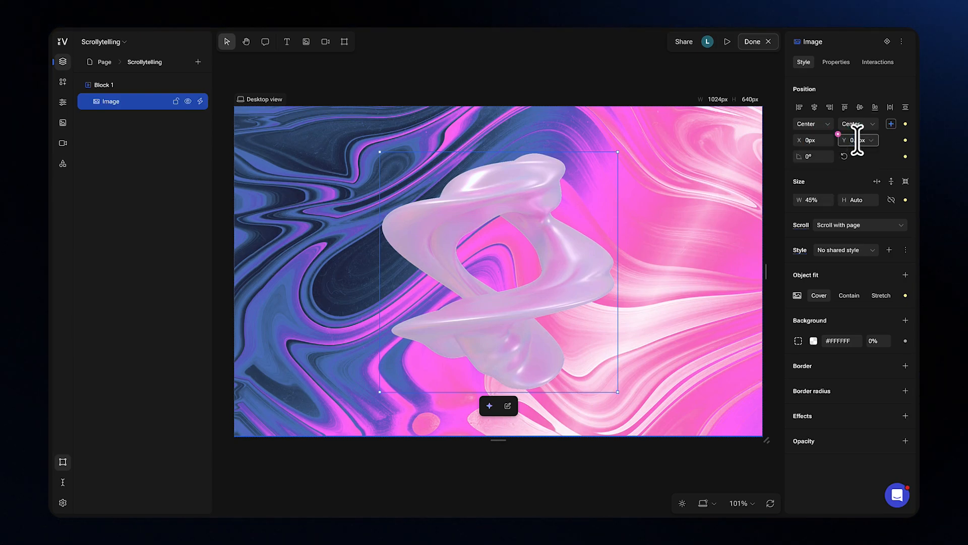
pyautogui.moveTo(851, 150); pyautogui.dragTo(850, 164)
pyautogui.click(669, 192)
pyautogui.click(563, 232)
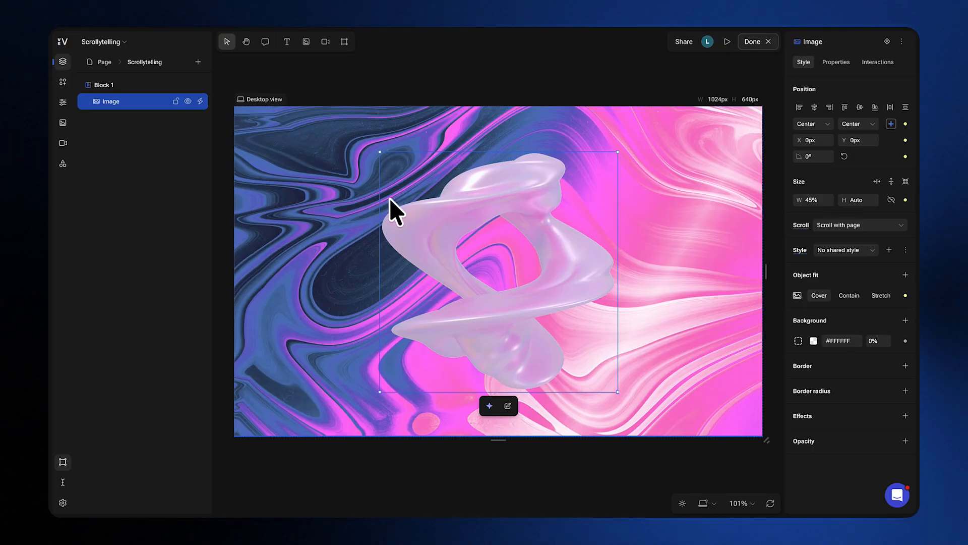
# Step: Add a text element reading "Introducing" to Block 1, over the dark area beside the shape image
pyautogui.click(349, 202)
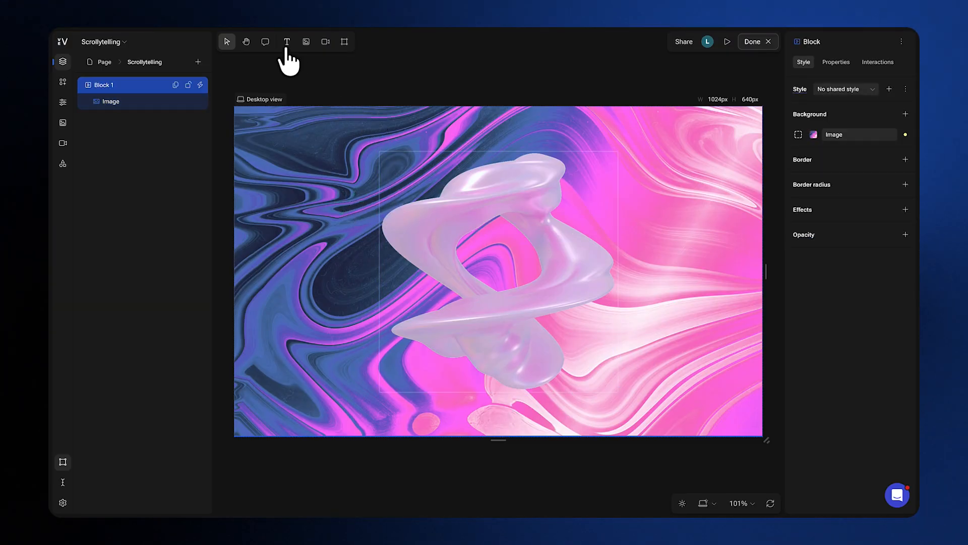
pyautogui.moveTo(287, 42); pyautogui.dragTo(332, 241)
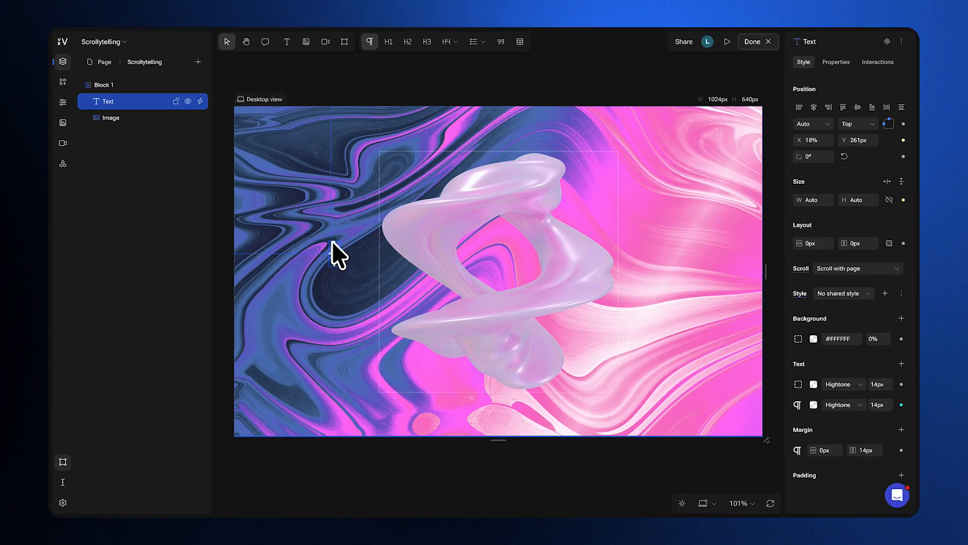
pyautogui.write('Introduc')
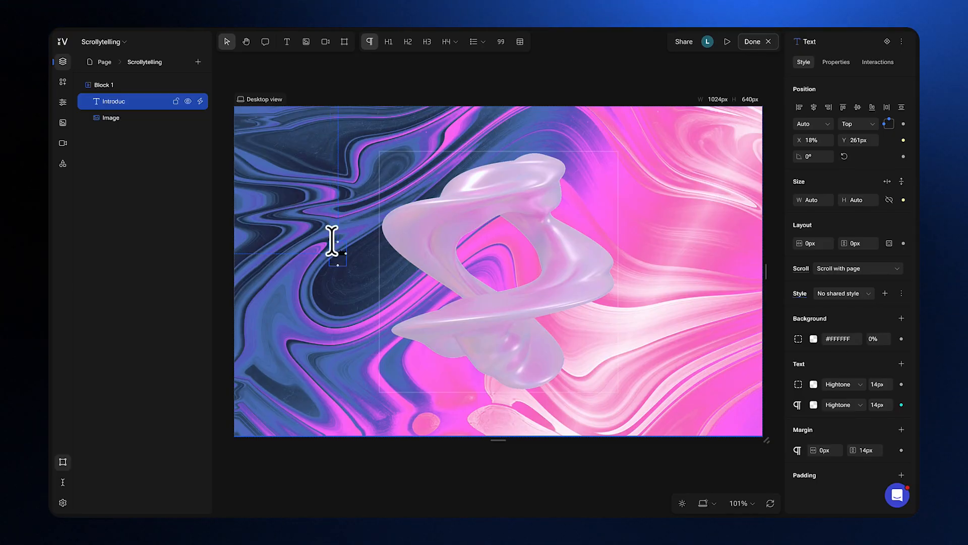
pyautogui.write('ing')
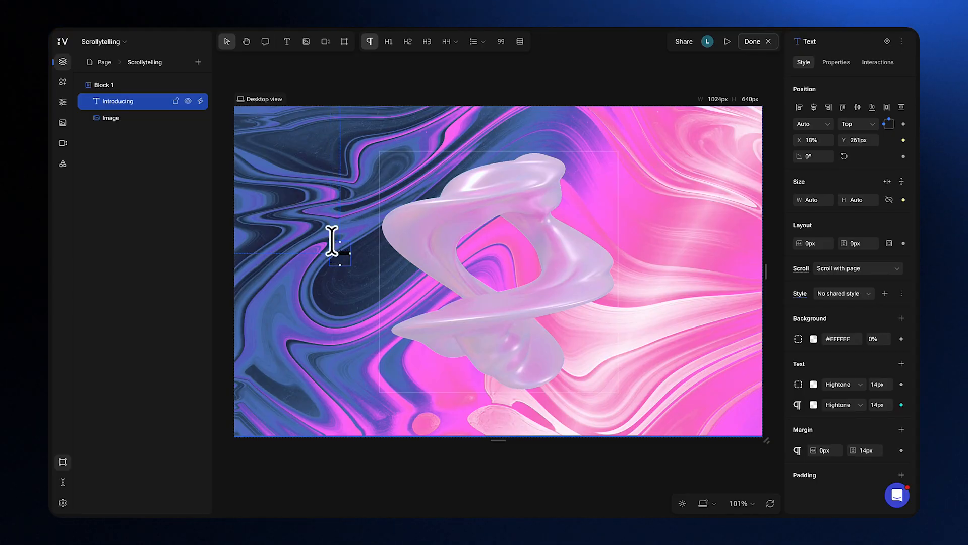
# Step: Style the "Introducing" text as white (#FFFFFF) uppercase at a font size of 24vw
pyautogui.click(798, 405)
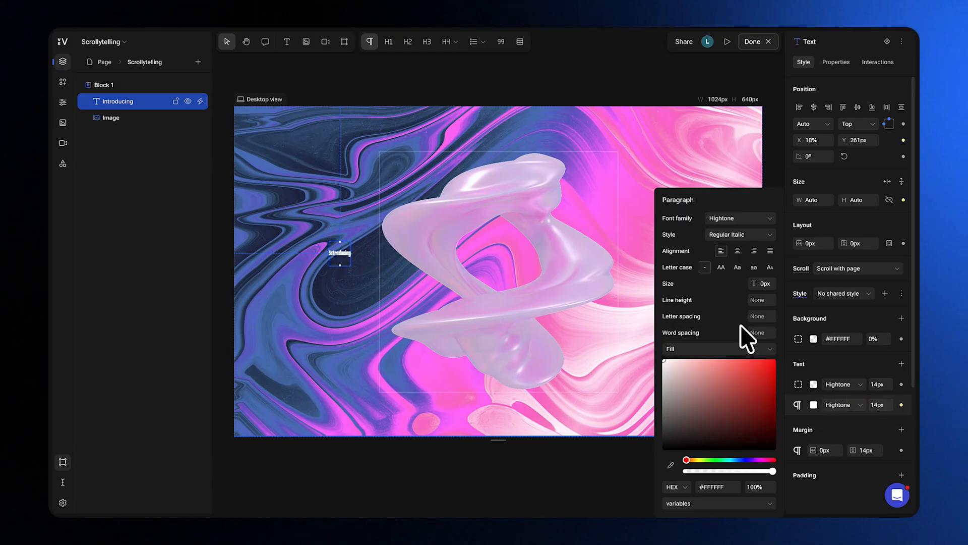
pyautogui.click(721, 266)
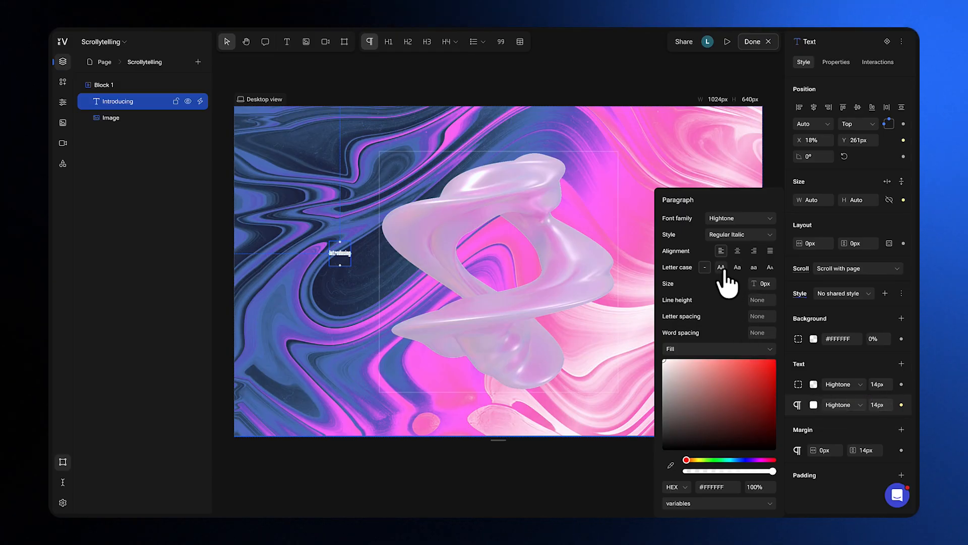
pyautogui.click(878, 409)
pyautogui.write('240')
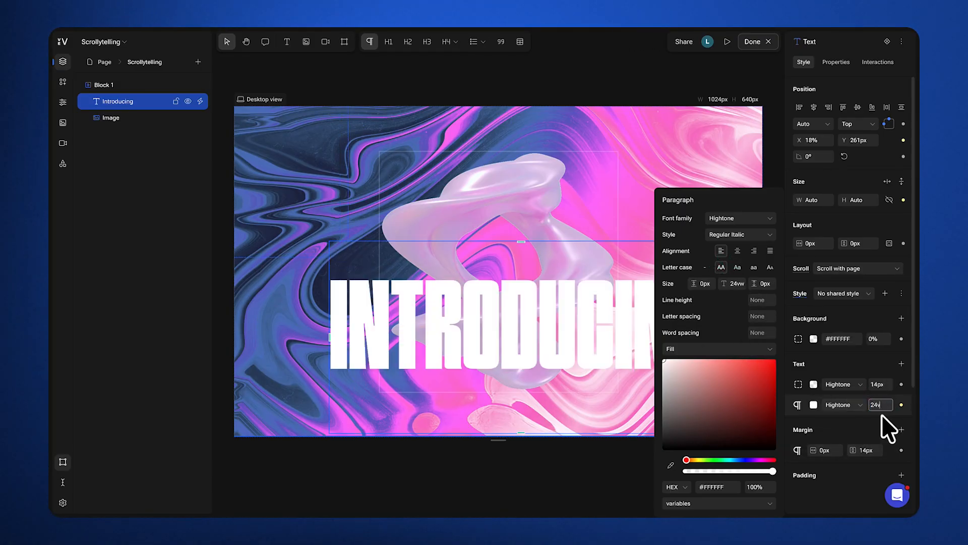
pyautogui.click(638, 160)
pyautogui.click(638, 293)
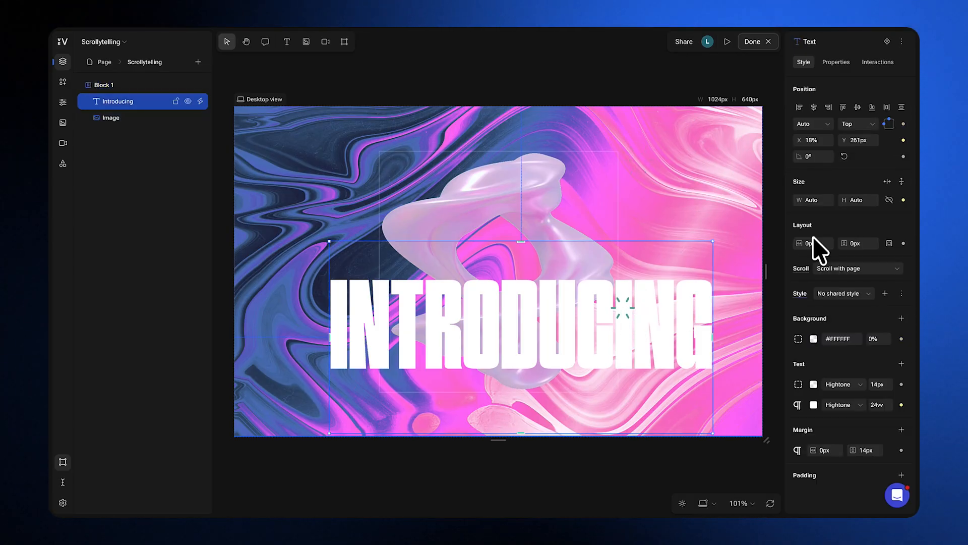
# Step: Centre the "Introducing" text horizontally and vertically in Block 1, with both position anchors set to Center
pyautogui.click(813, 107)
pyautogui.click(857, 108)
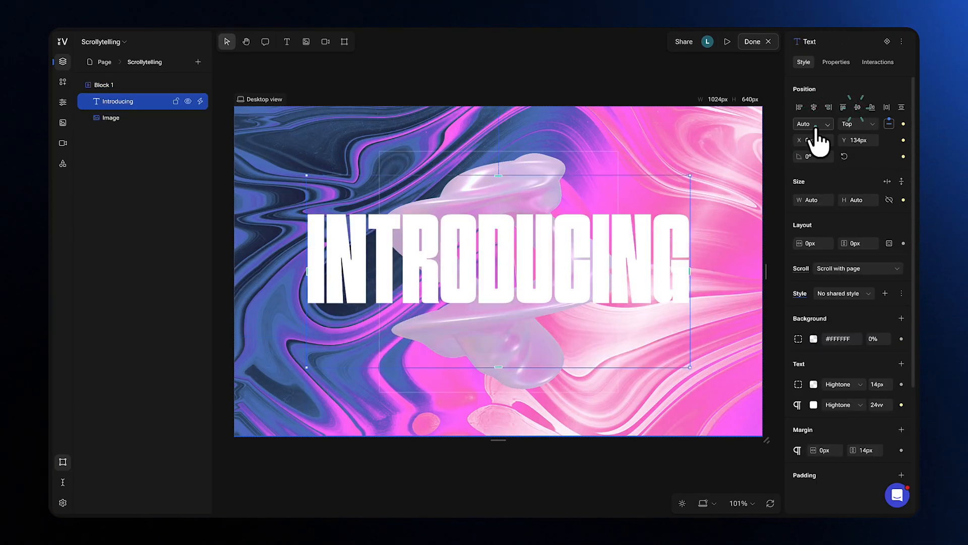
pyautogui.click(857, 124)
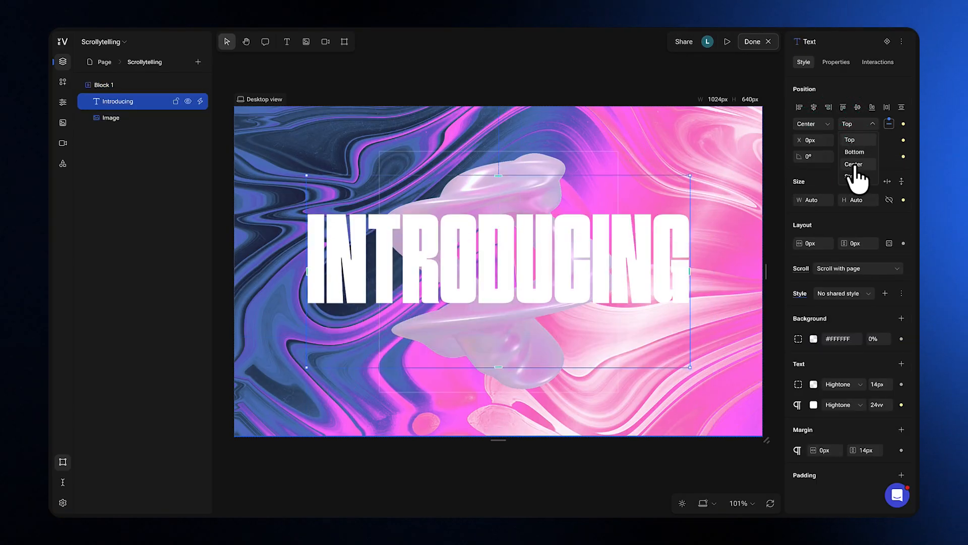
pyautogui.click(857, 156)
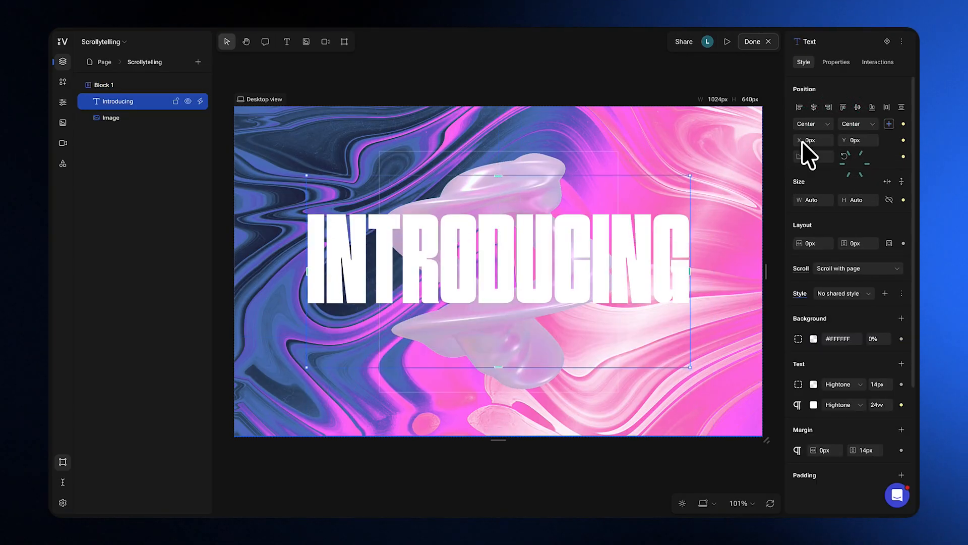
pyautogui.click(707, 219)
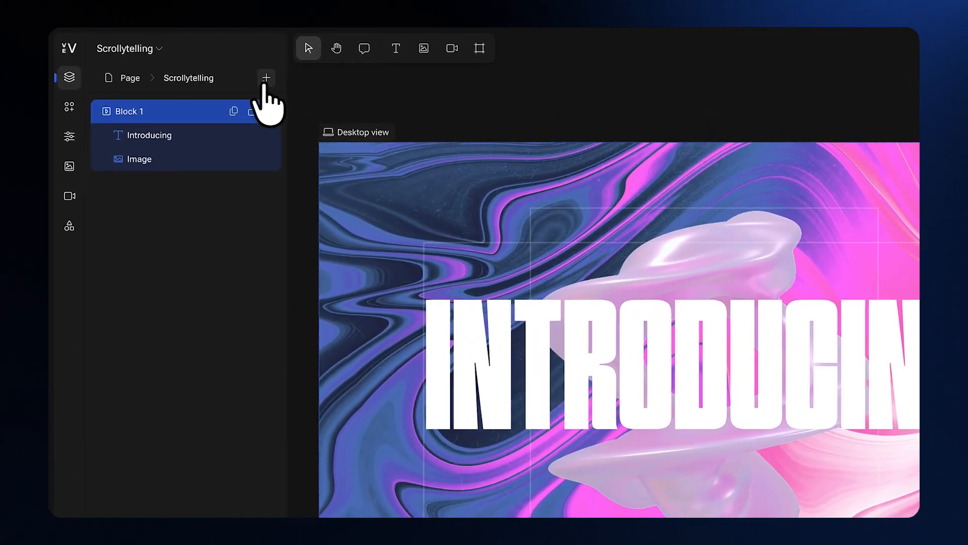
# Step: Add a second, empty block to the Scrollytelling section and show it
pyautogui.click(218, 66)
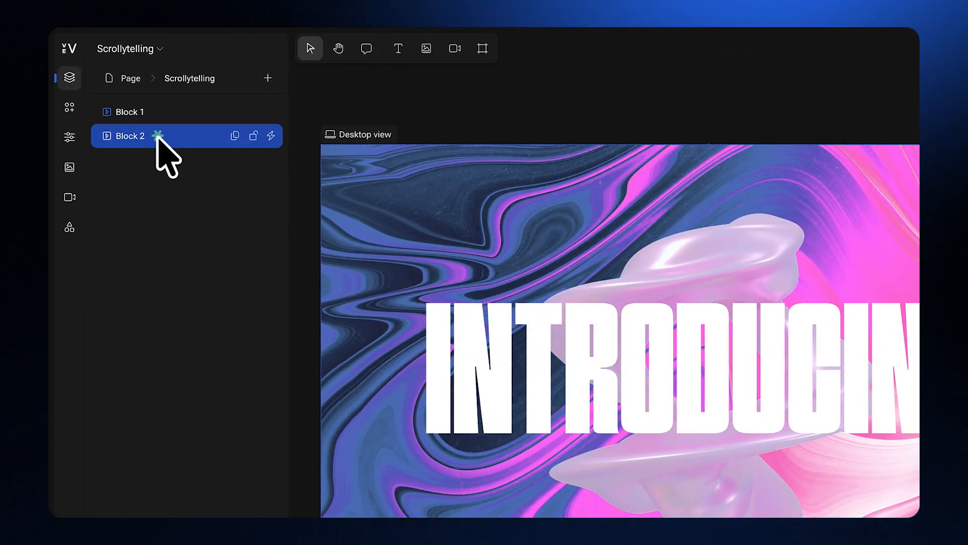
pyautogui.click(634, 335)
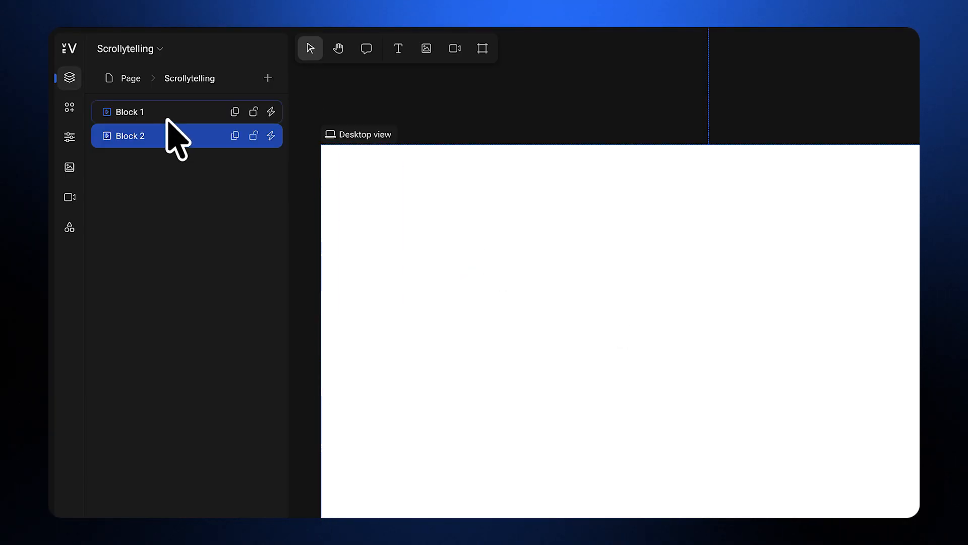
# Step: Make two copies of Block 1 and delete the empty Block 2
pyautogui.click(151, 114)
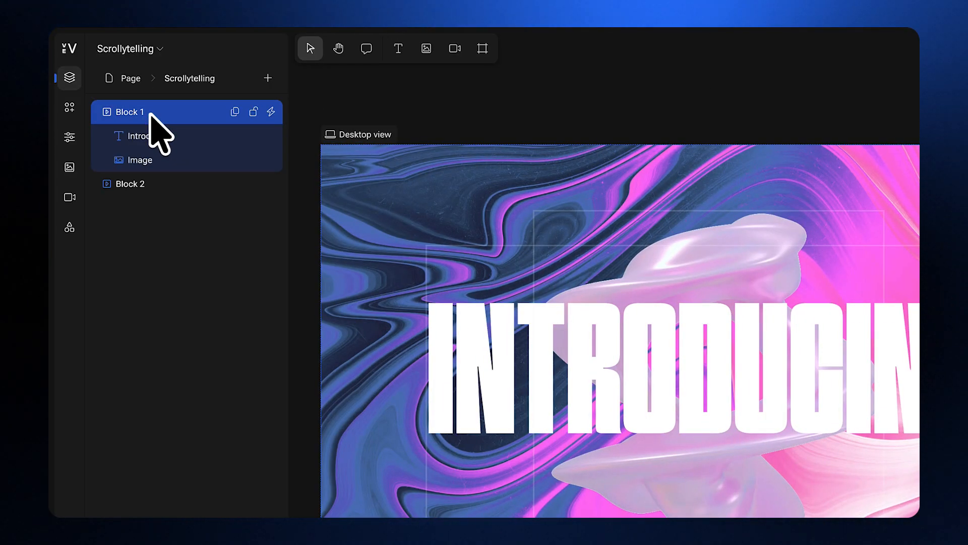
pyautogui.hotkey('ctrl', 'c')
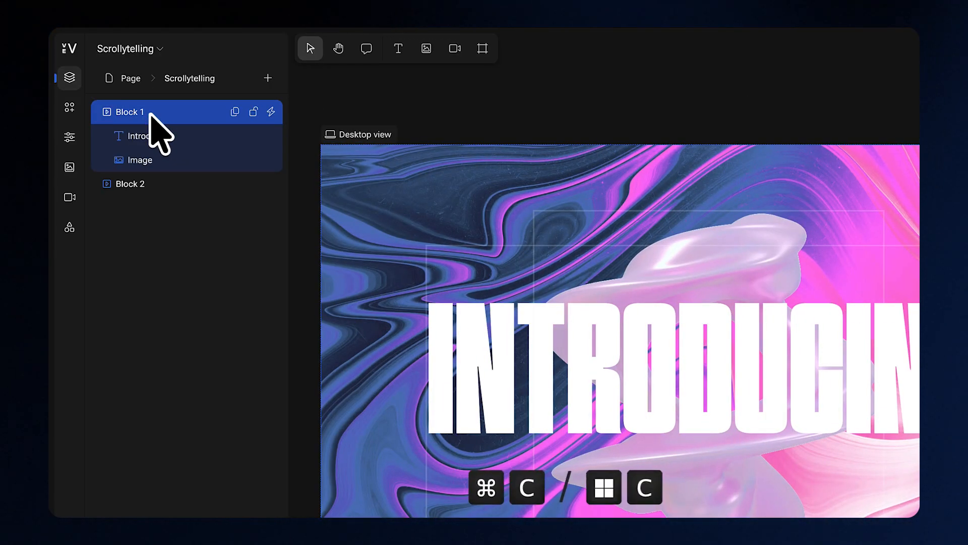
pyautogui.hotkey('ctrl', 'v')
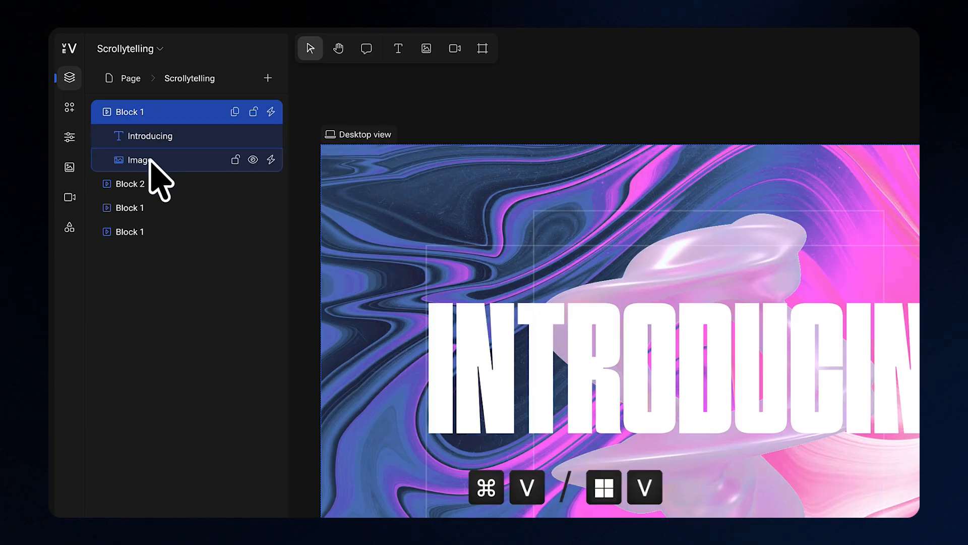
pyautogui.click(144, 182)
pyautogui.press('BackSpace')
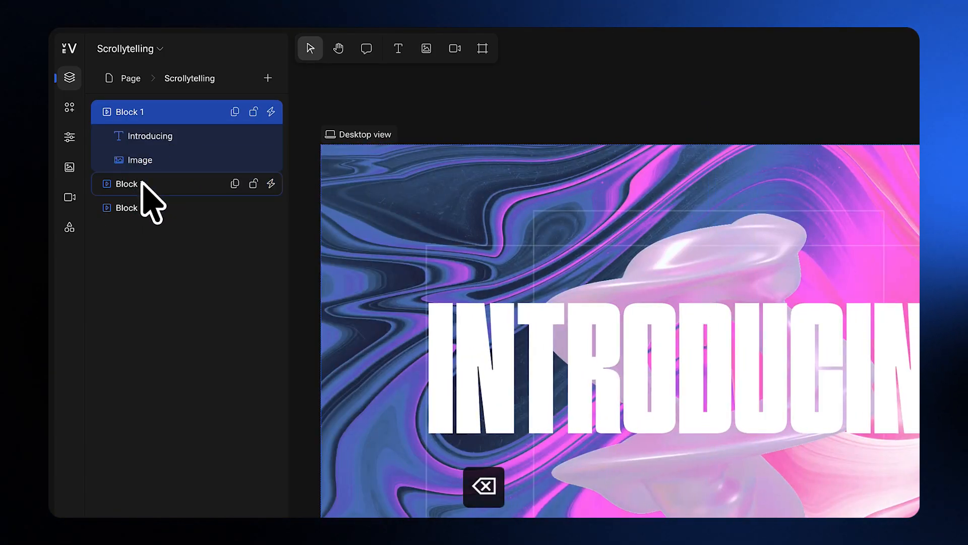
# Step: Rename the two copied blocks as Block 2 and Block 3
pyautogui.click(142, 183)
pyautogui.click(144, 207)
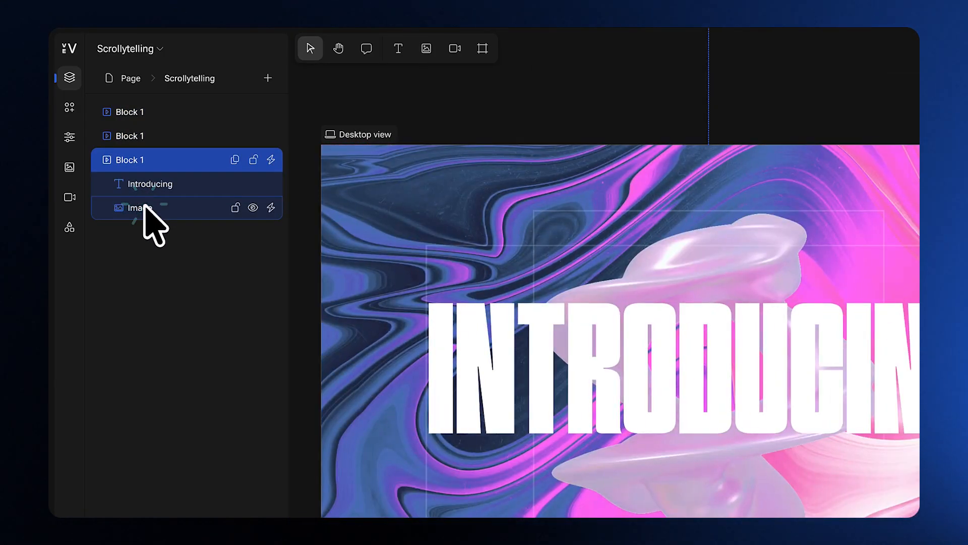
pyautogui.click(145, 139)
pyautogui.click(145, 115)
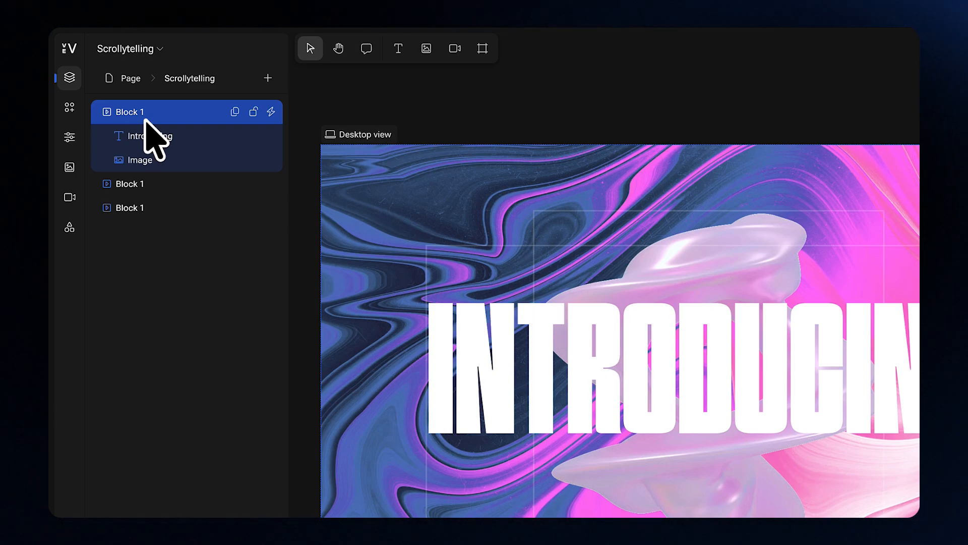
pyautogui.click(147, 185)
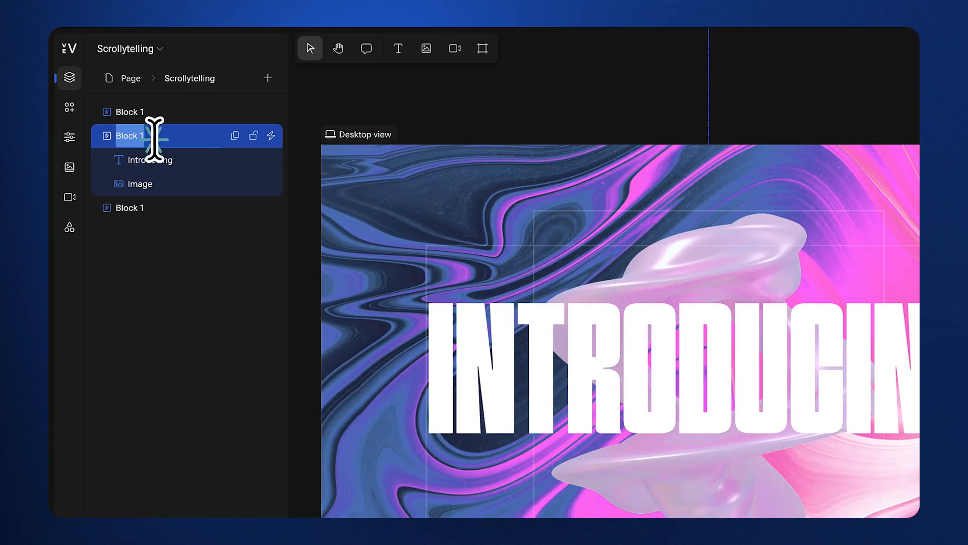
pyautogui.doubleClick(161, 136)
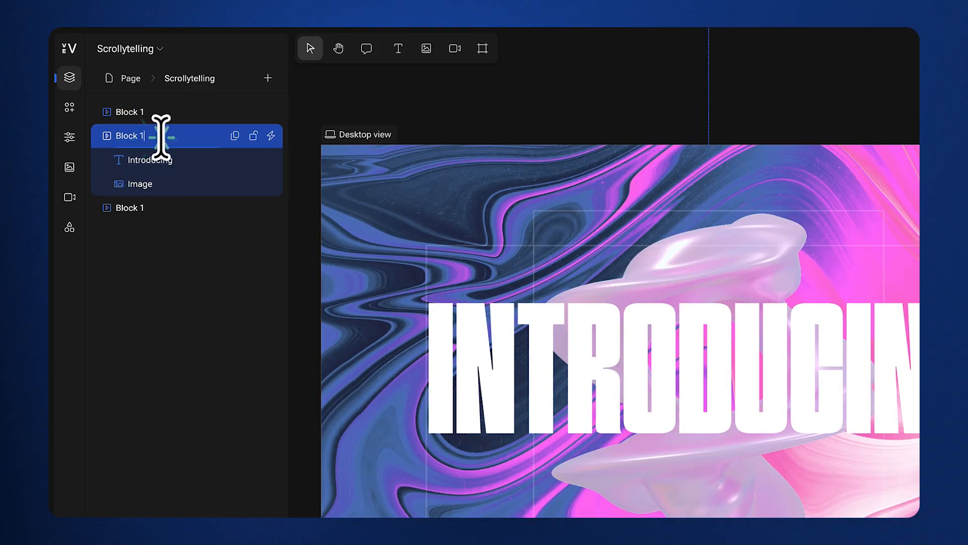
pyautogui.click(144, 207)
pyautogui.doubleClick(161, 160)
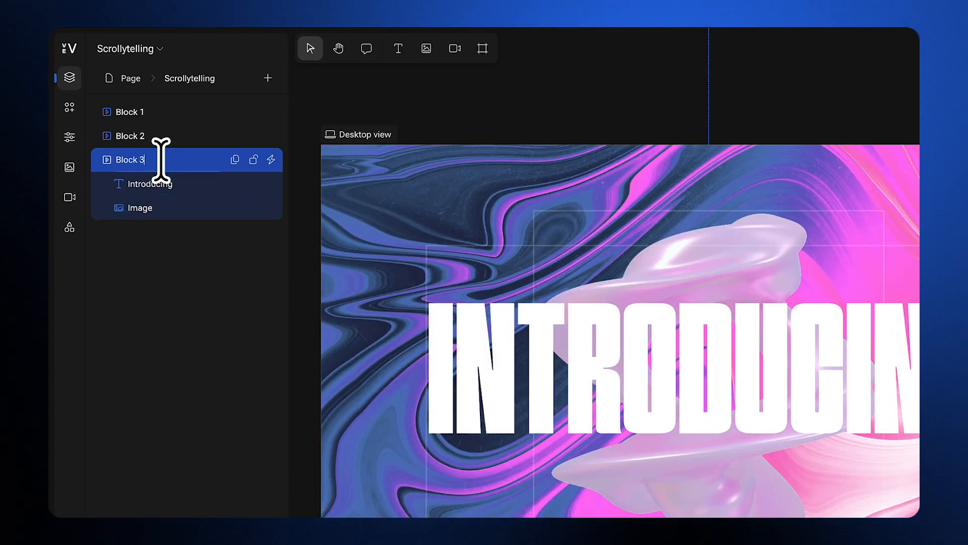
pyautogui.press('Return')
# Step: Swap Block 2's background for the light blue-and-orange marbled project image
pyautogui.click(147, 136)
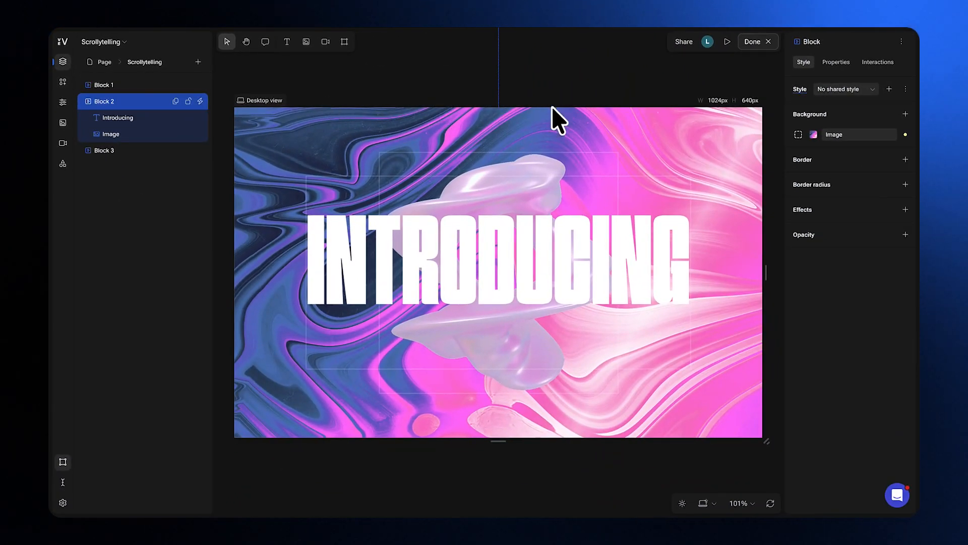
pyautogui.click(811, 135)
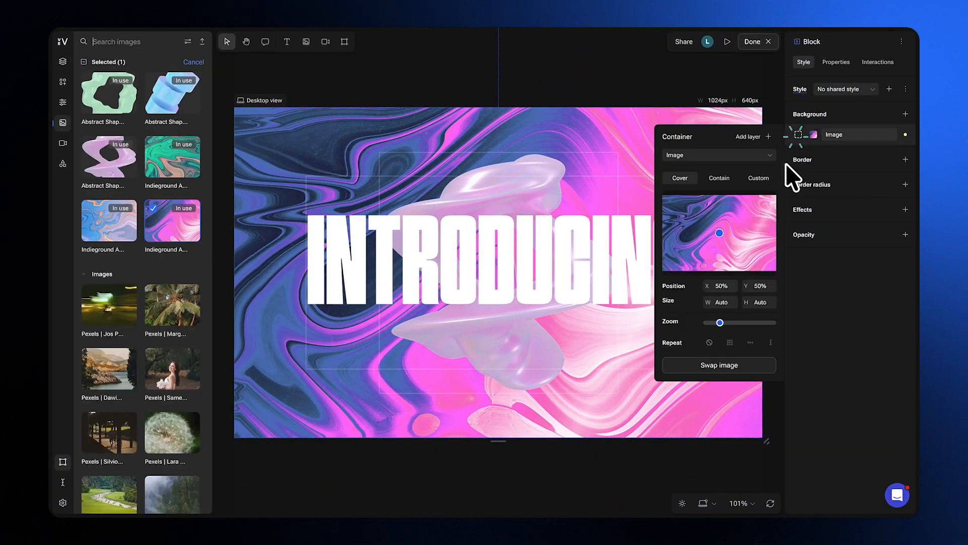
pyautogui.click(121, 217)
# Step: Change Block 2's title text to "The All New"
pyautogui.click(462, 255)
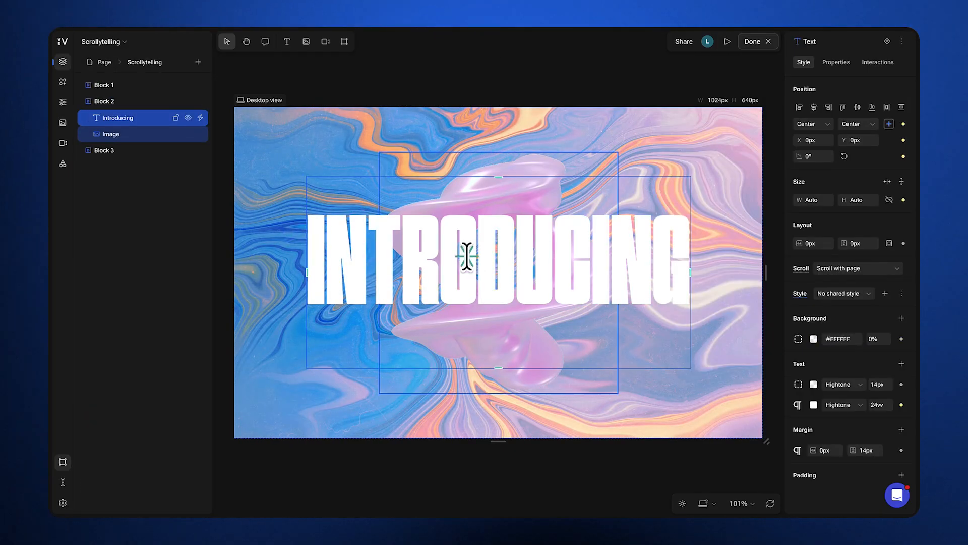
pyautogui.doubleClick(636, 245)
pyautogui.write('The A')
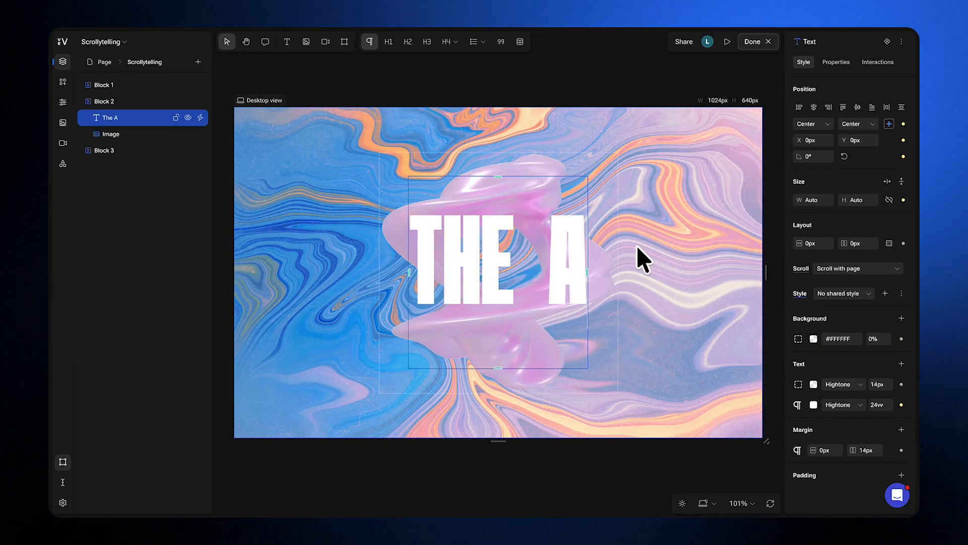
pyautogui.write('ll New')
# Step: Replace the shape image in Block 2 with the blue cylinder abstract shape from the project images
pyautogui.click(107, 133)
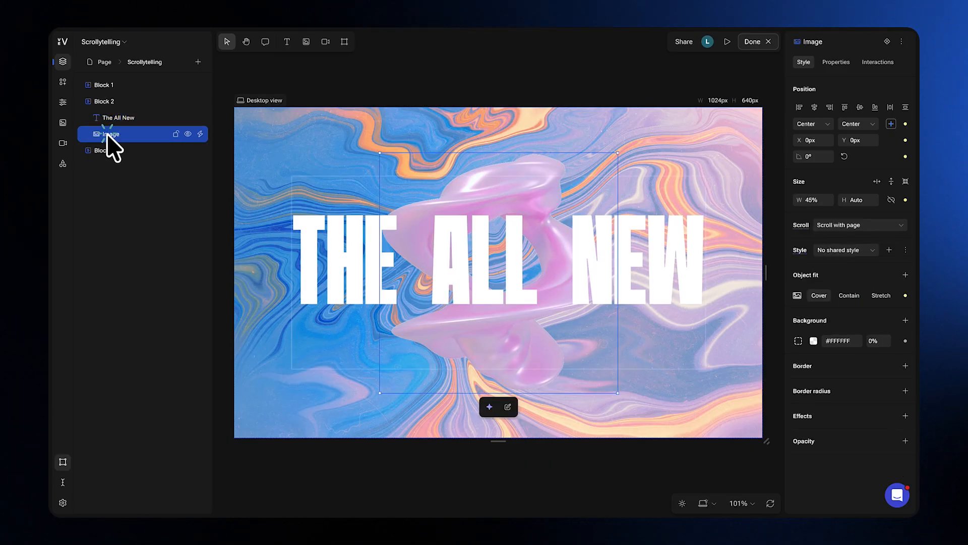
pyautogui.rightClick(138, 139)
pyautogui.click(167, 146)
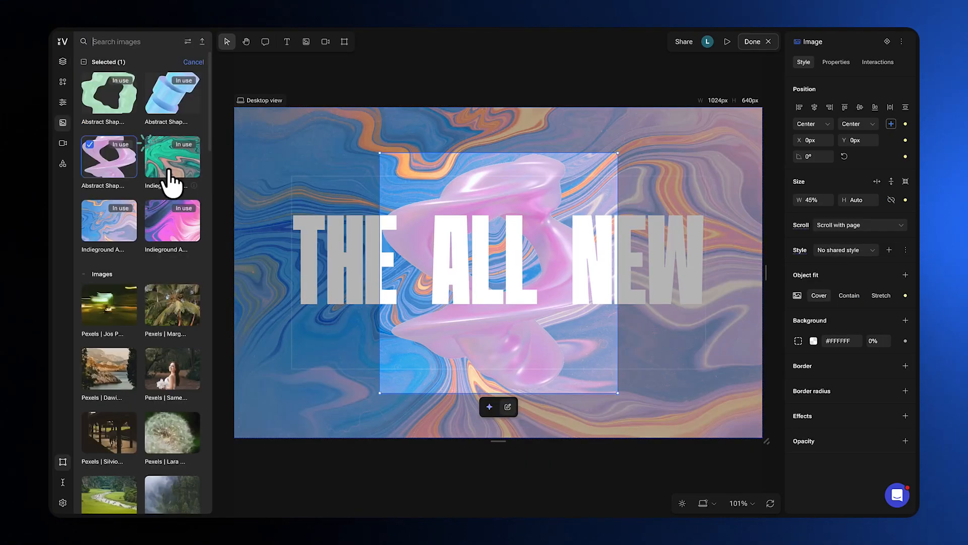
pyautogui.click(174, 106)
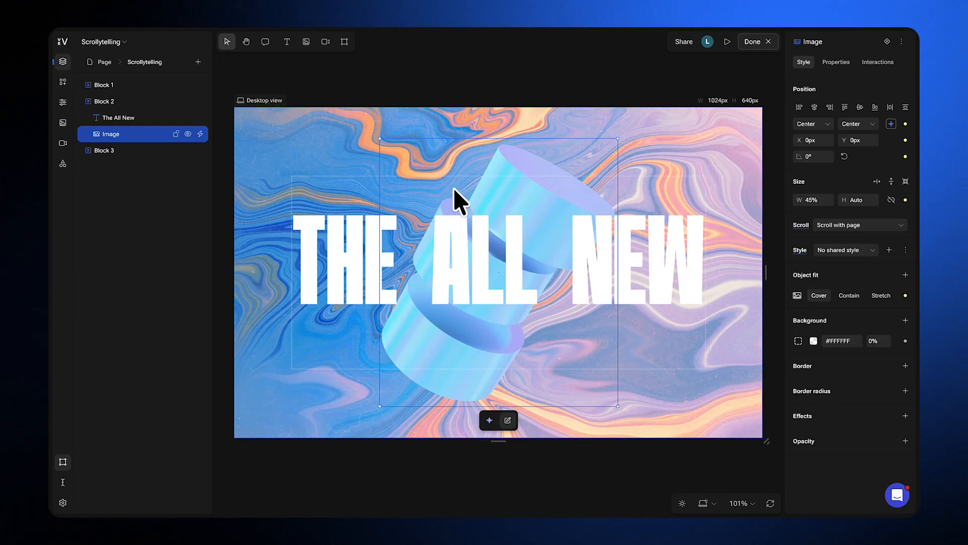
# Step: Swap Block 3's background for the green marbled project image
pyautogui.click(112, 152)
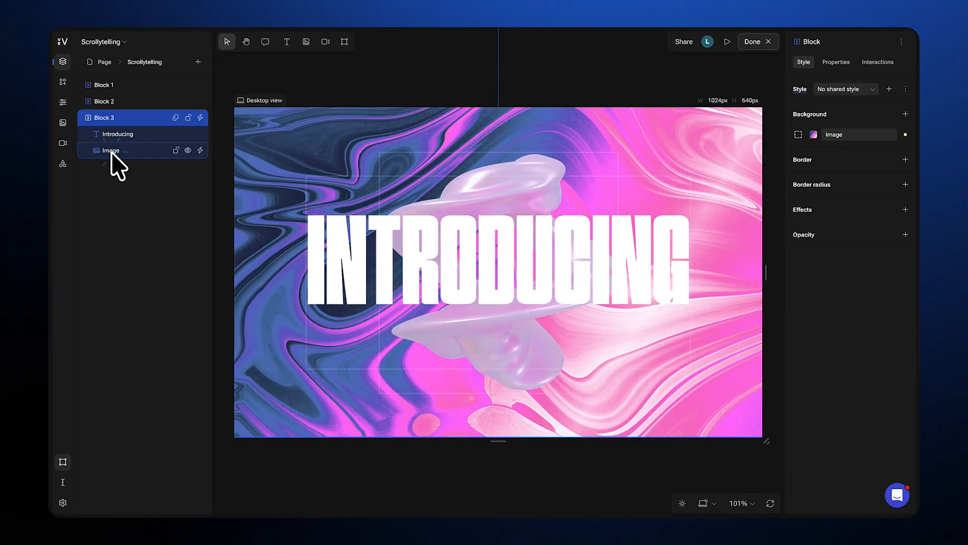
pyautogui.click(799, 135)
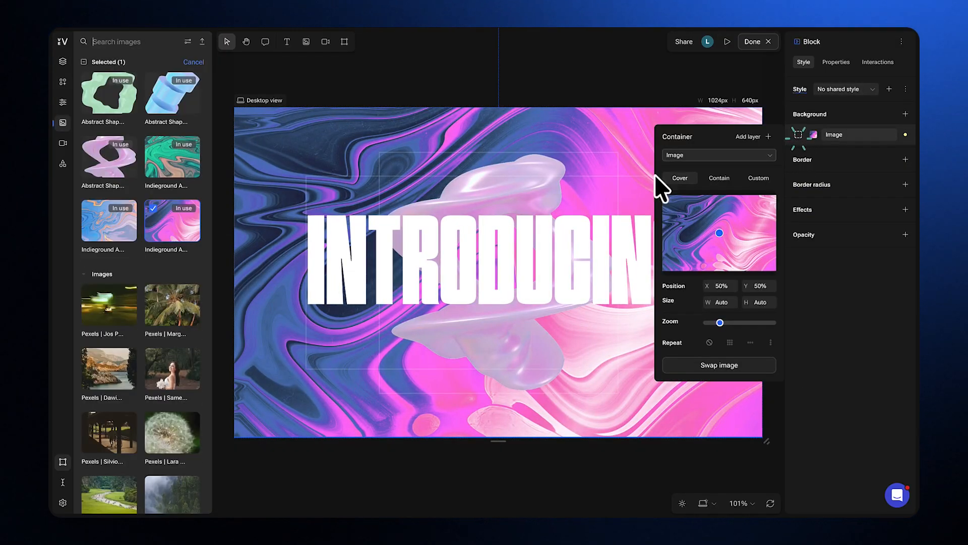
pyautogui.click(172, 163)
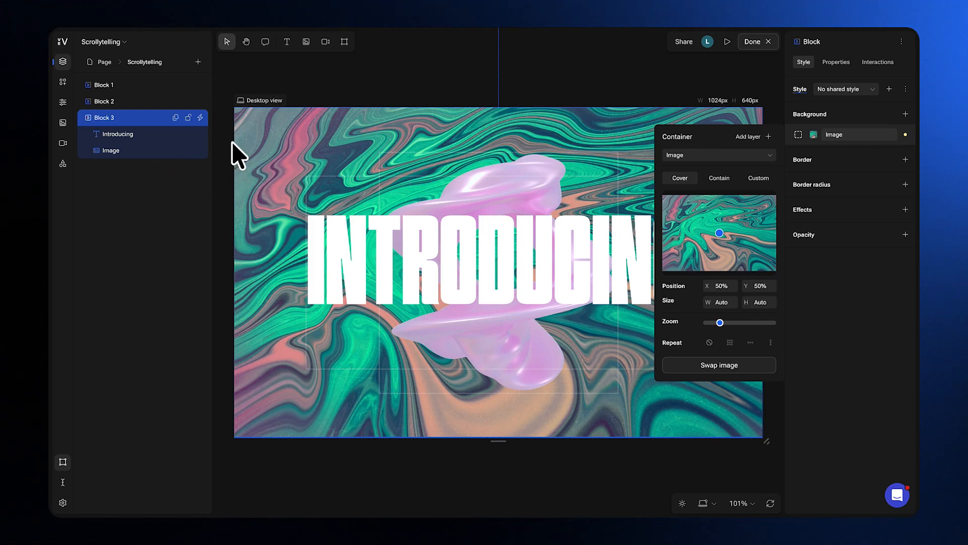
# Step: Replace the shape image in Block 3 with the light green abstract ring shape from the project images
pyautogui.click(143, 152)
pyautogui.rightClick(143, 152)
pyautogui.click(158, 163)
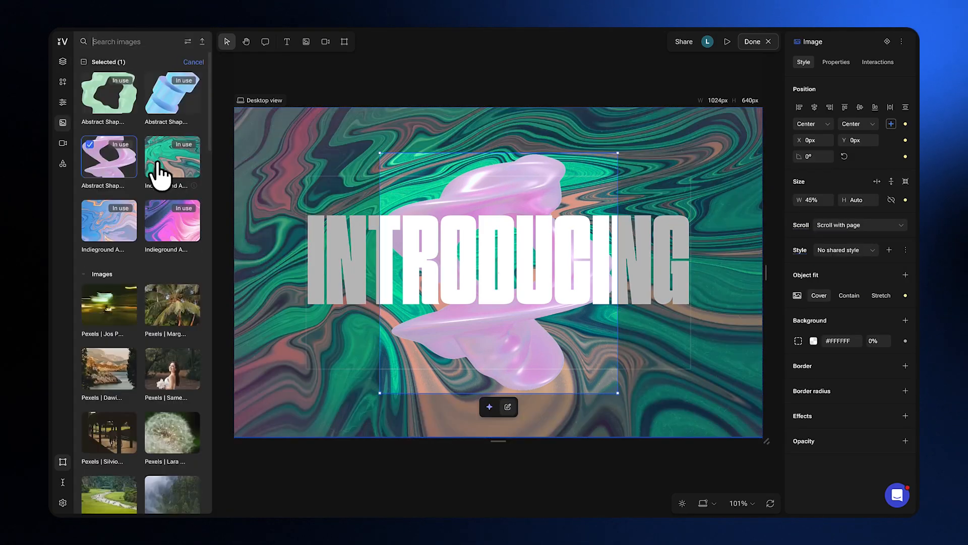
pyautogui.click(117, 97)
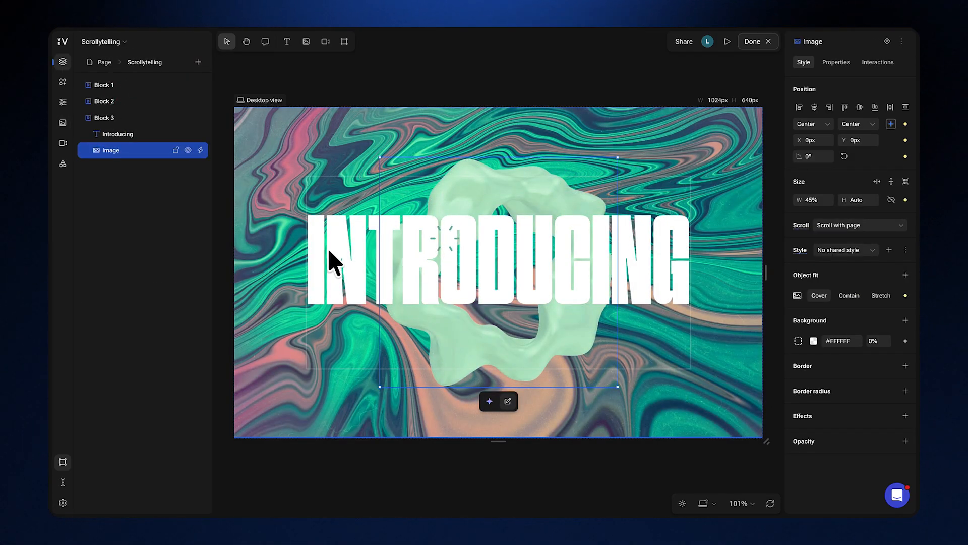
# Step: Change Block 3's title text to "Scrollytelling"
pyautogui.doubleClick(330, 250)
pyautogui.doubleClick(342, 244)
pyautogui.write('Scro')
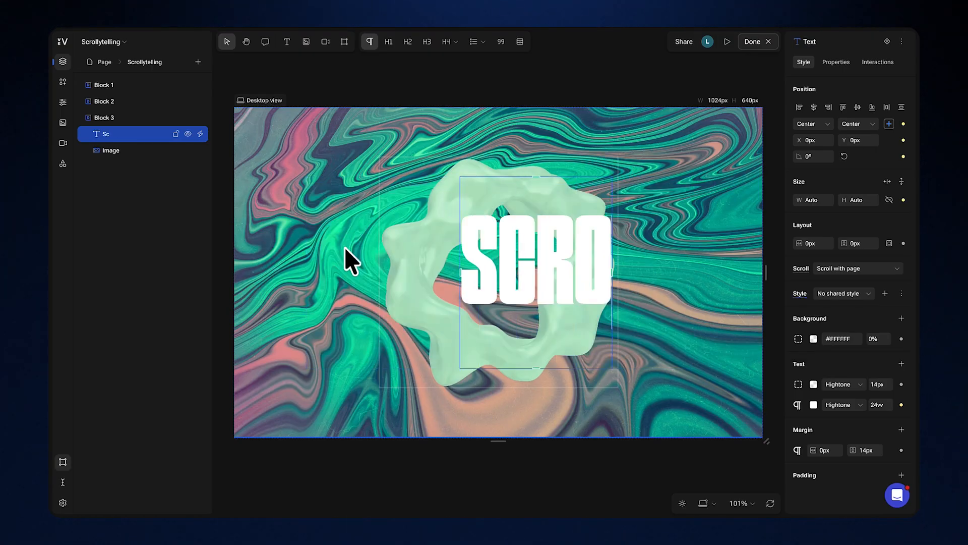
pyautogui.write('llytelling')
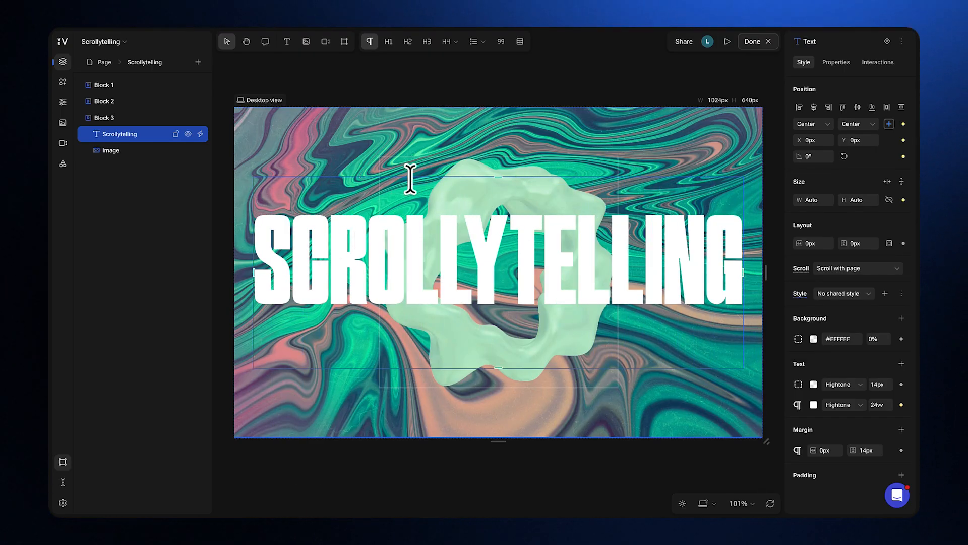
pyautogui.click(416, 119)
# Step: Check Block 2 and Block 1, and finish editing the blocks to return to the page
pyautogui.click(140, 99)
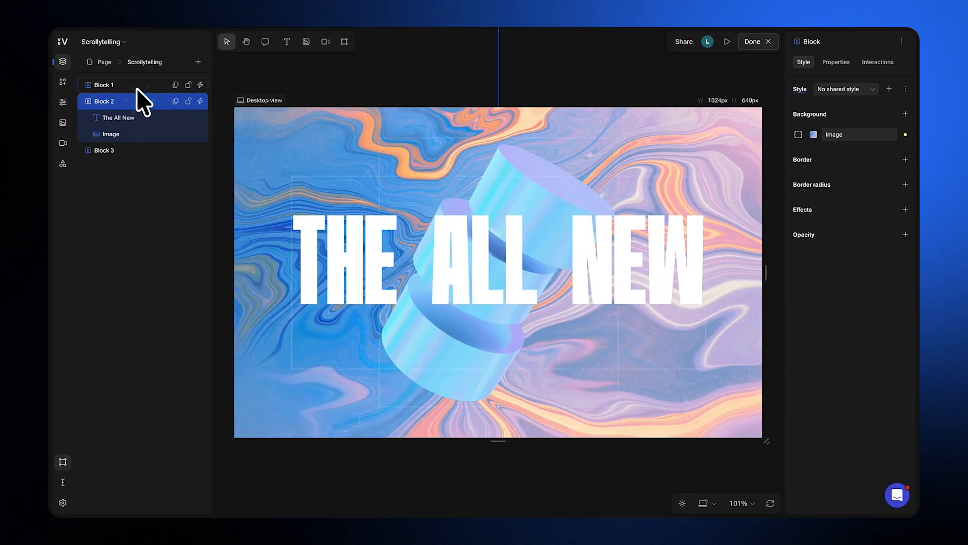
pyautogui.click(136, 87)
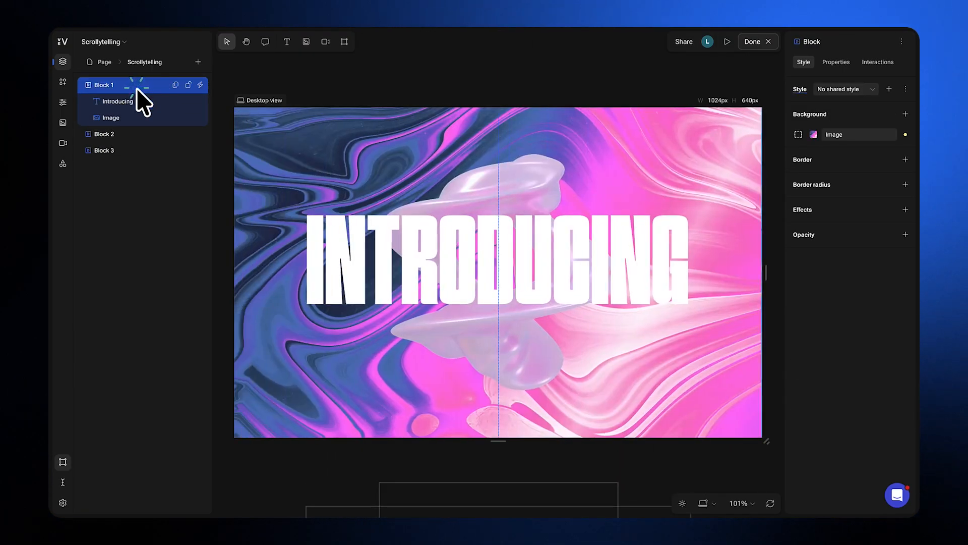
pyautogui.click(765, 48)
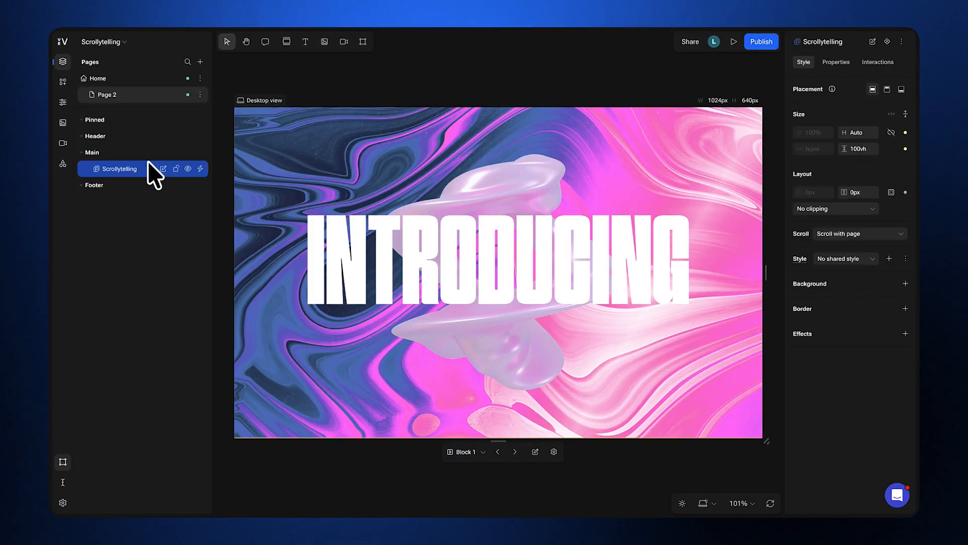
# Step: Set the Scrollytelling section's overall transition to Stack, keeping the default transition settings
pyautogui.click(836, 62)
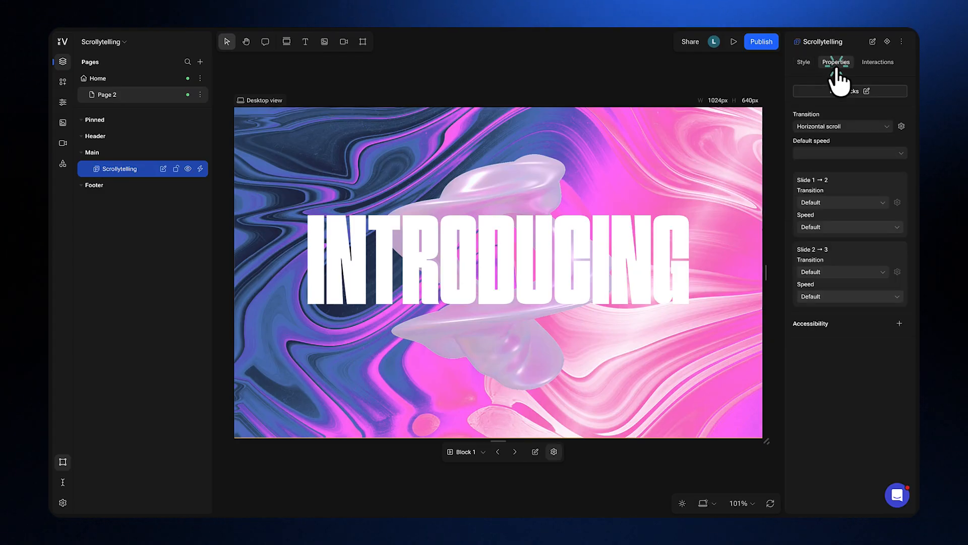
pyautogui.click(833, 126)
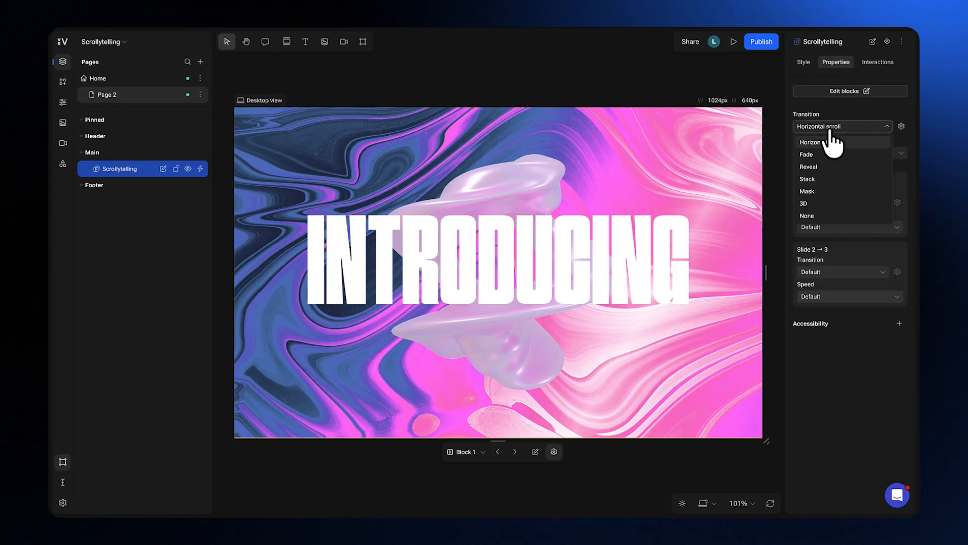
pyautogui.click(810, 179)
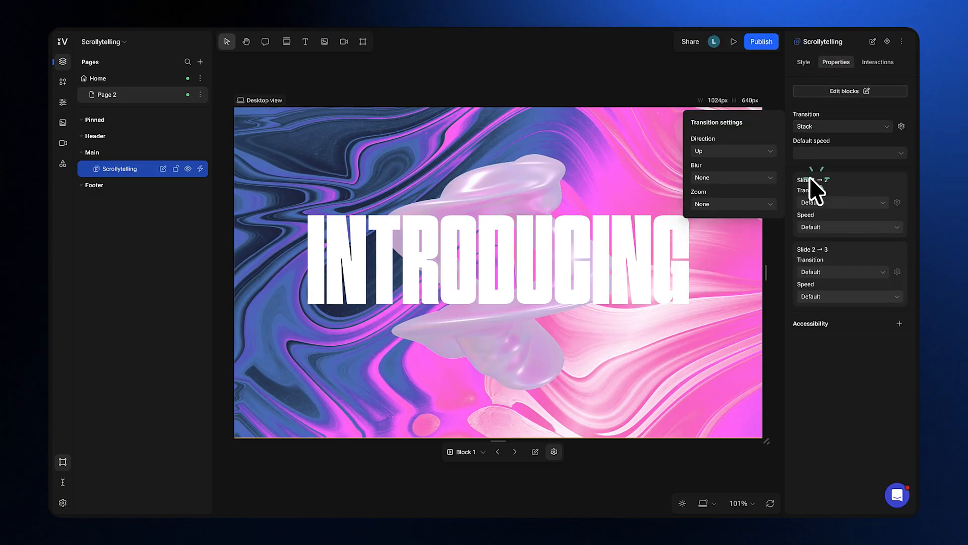
pyautogui.click(603, 149)
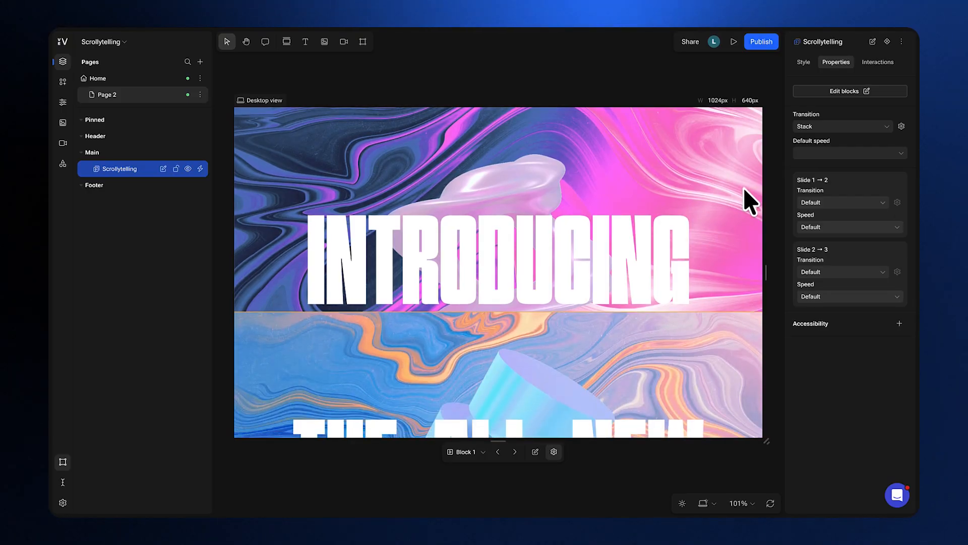